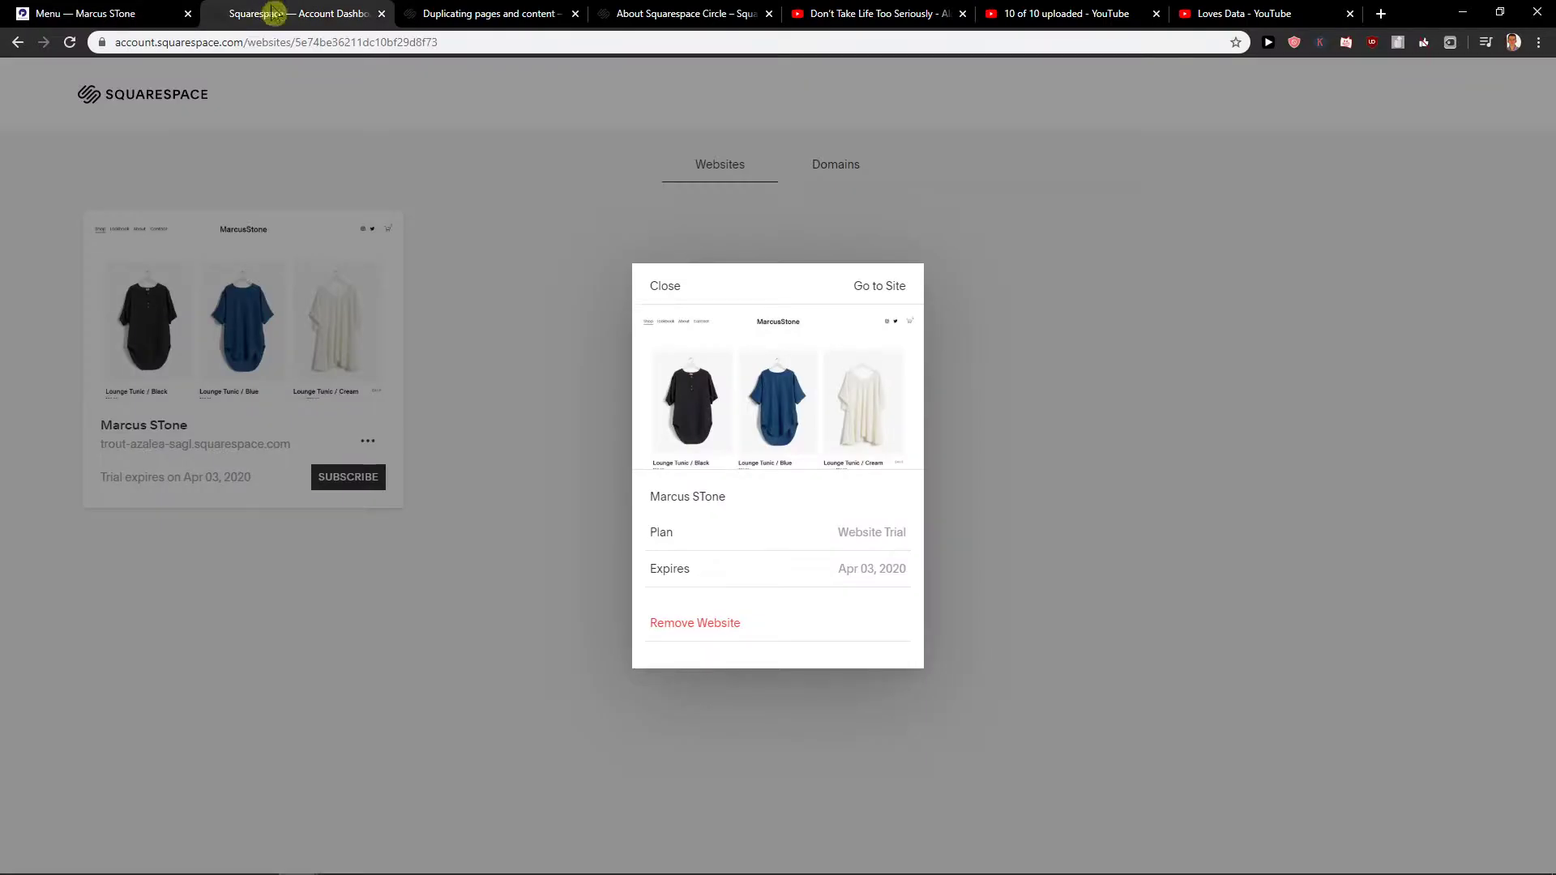
# Check the Marcus STone site on the account dashboard, opening and closing its details dialog.
pyautogui.click(267, 13)
pyautogui.click(830, 237)
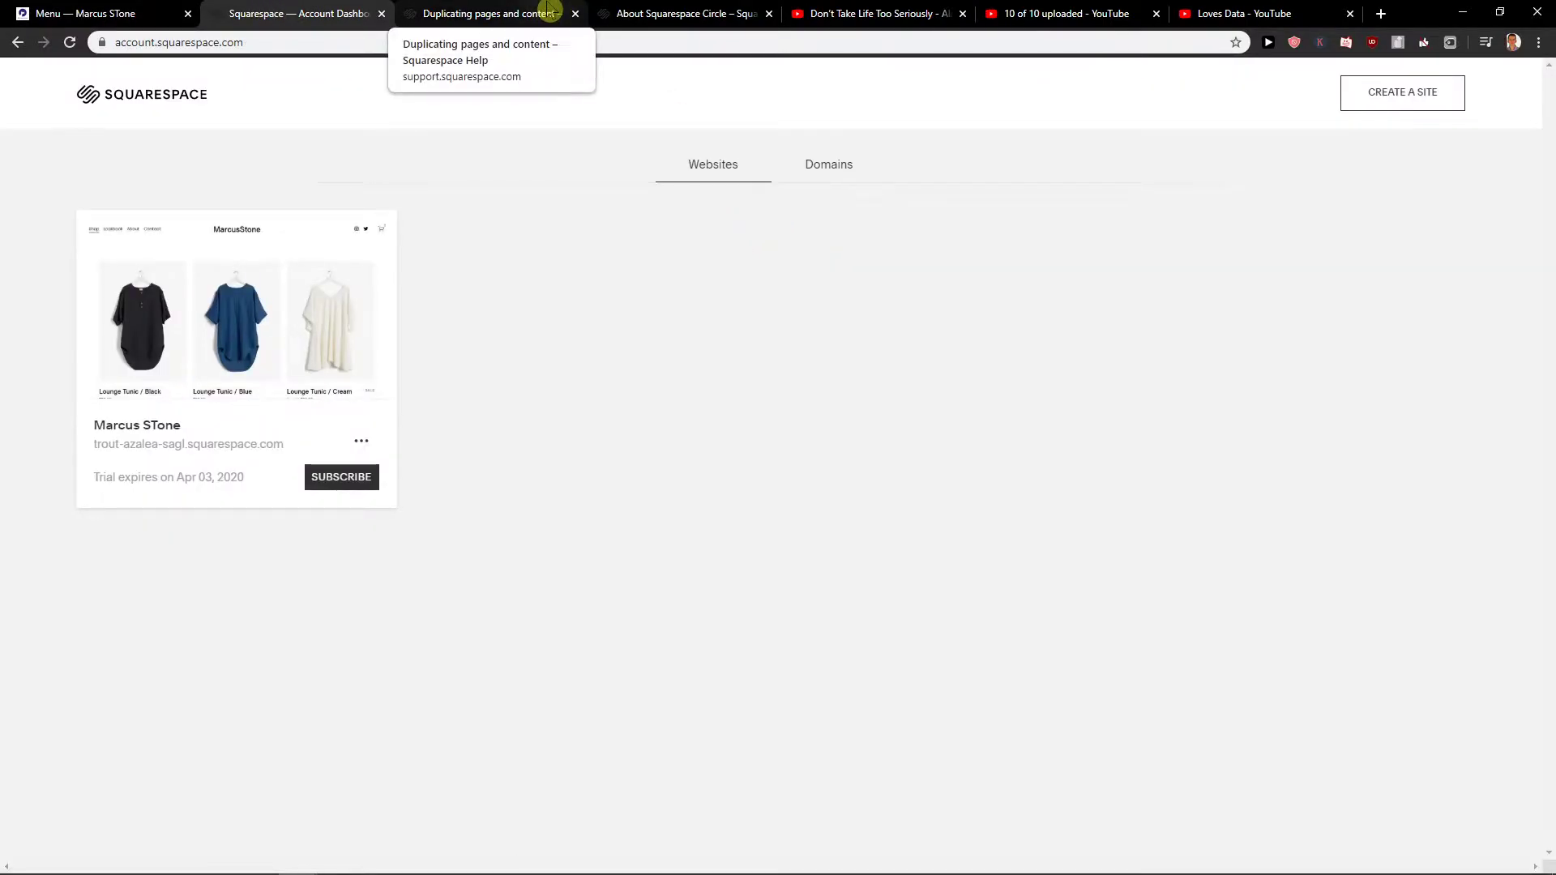
pyautogui.click(363, 442)
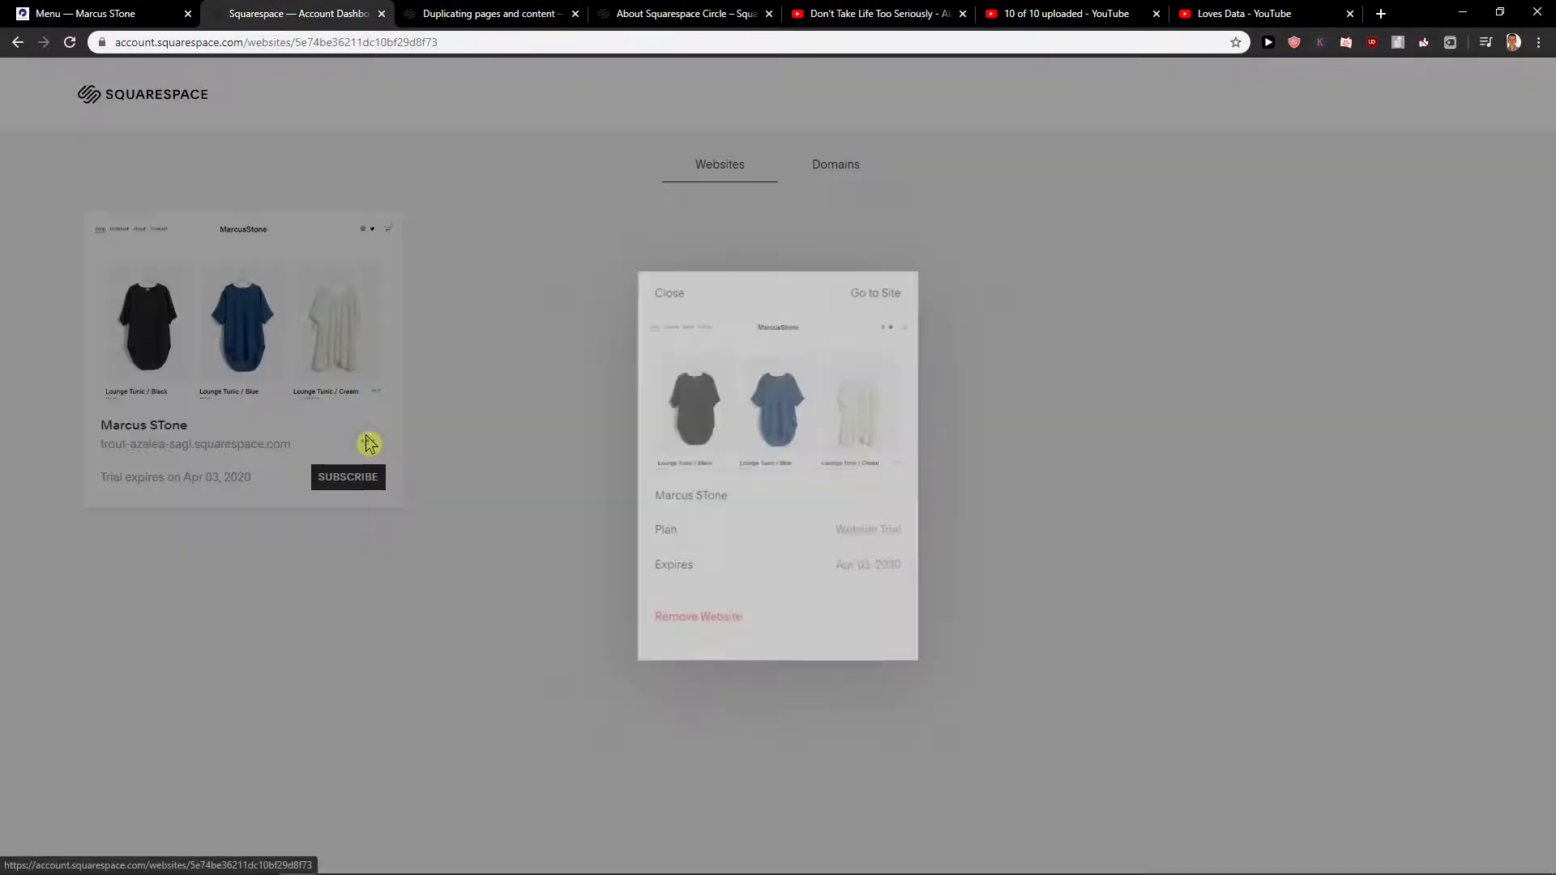
pyautogui.click(481, 565)
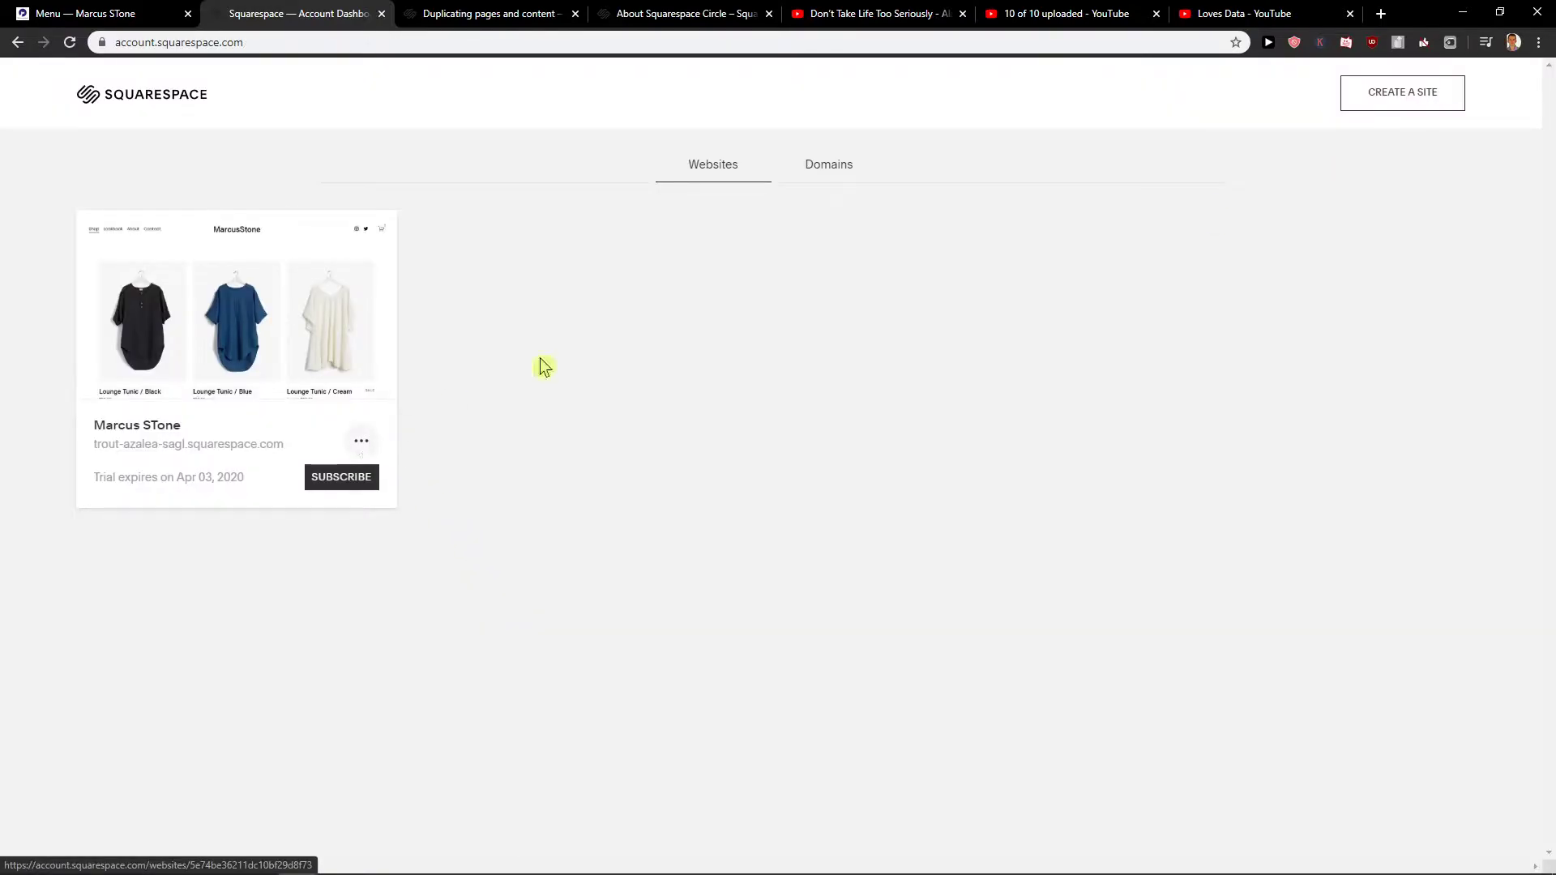
pyautogui.moveTo(236, 309)
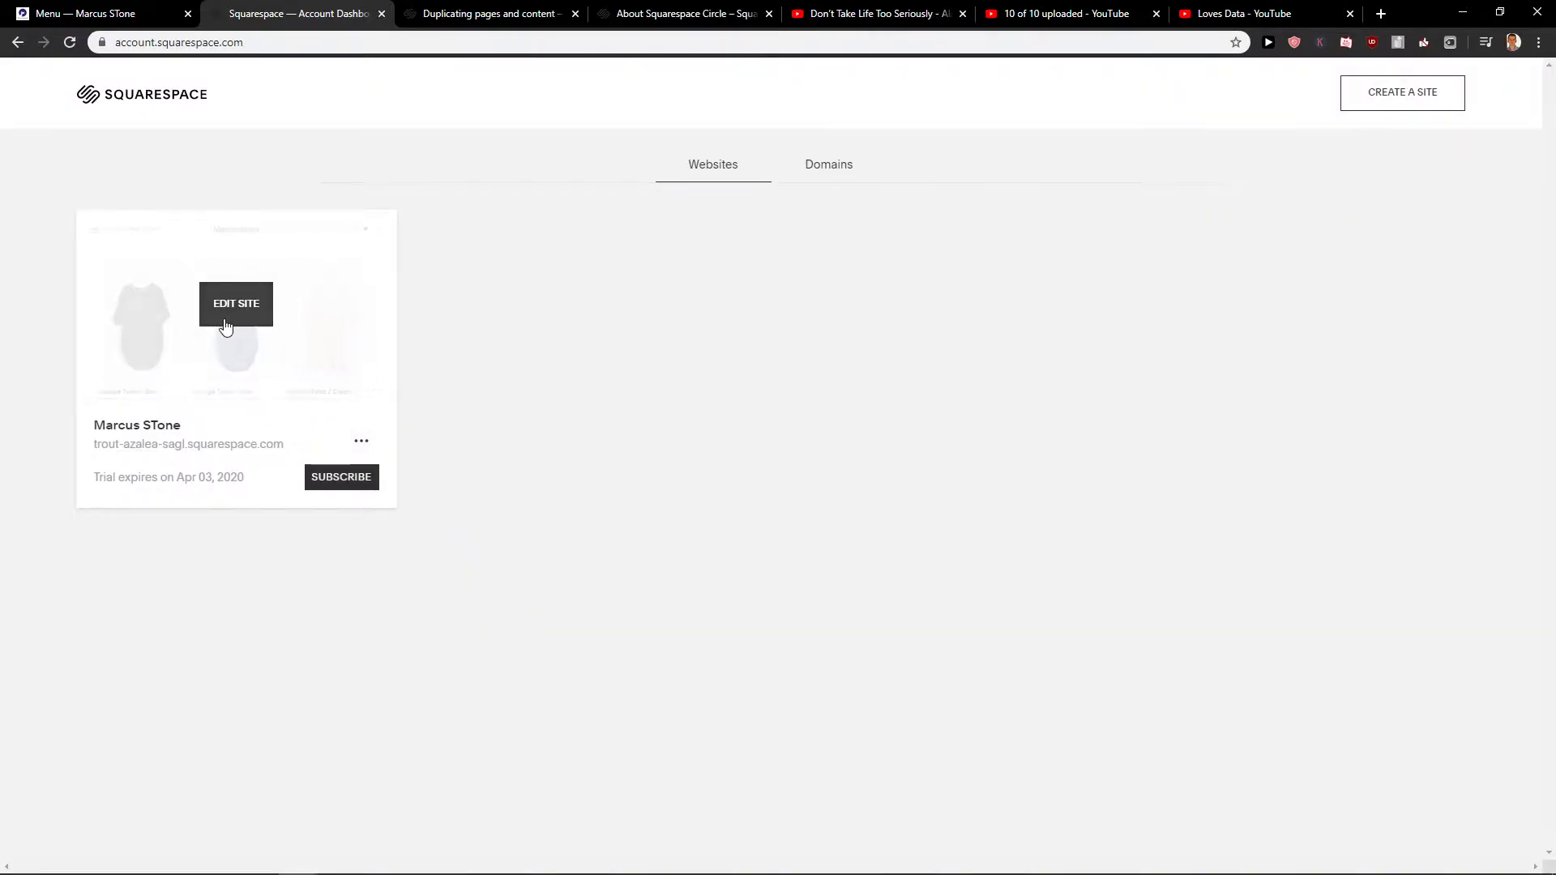
# Read the About Squarespace Circle article's title and its 'Who's eligible to join?' requirements.
pyautogui.moveTo(681, 13); pyautogui.dragTo(499, 14)
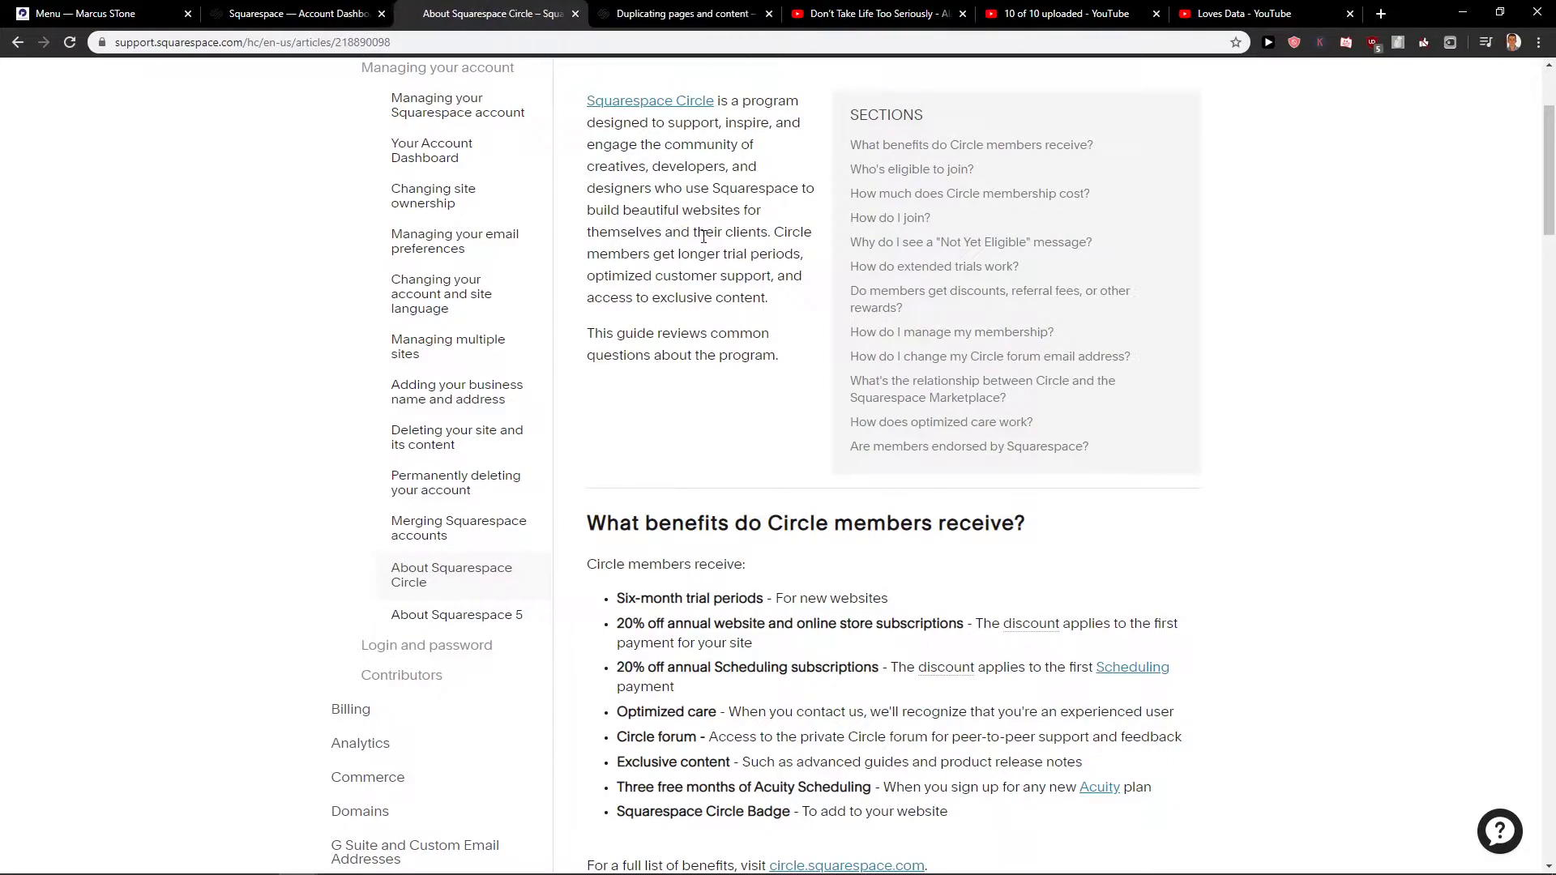
pyautogui.moveTo(606, 221); pyautogui.dragTo(982, 264)
pyautogui.click(982, 264)
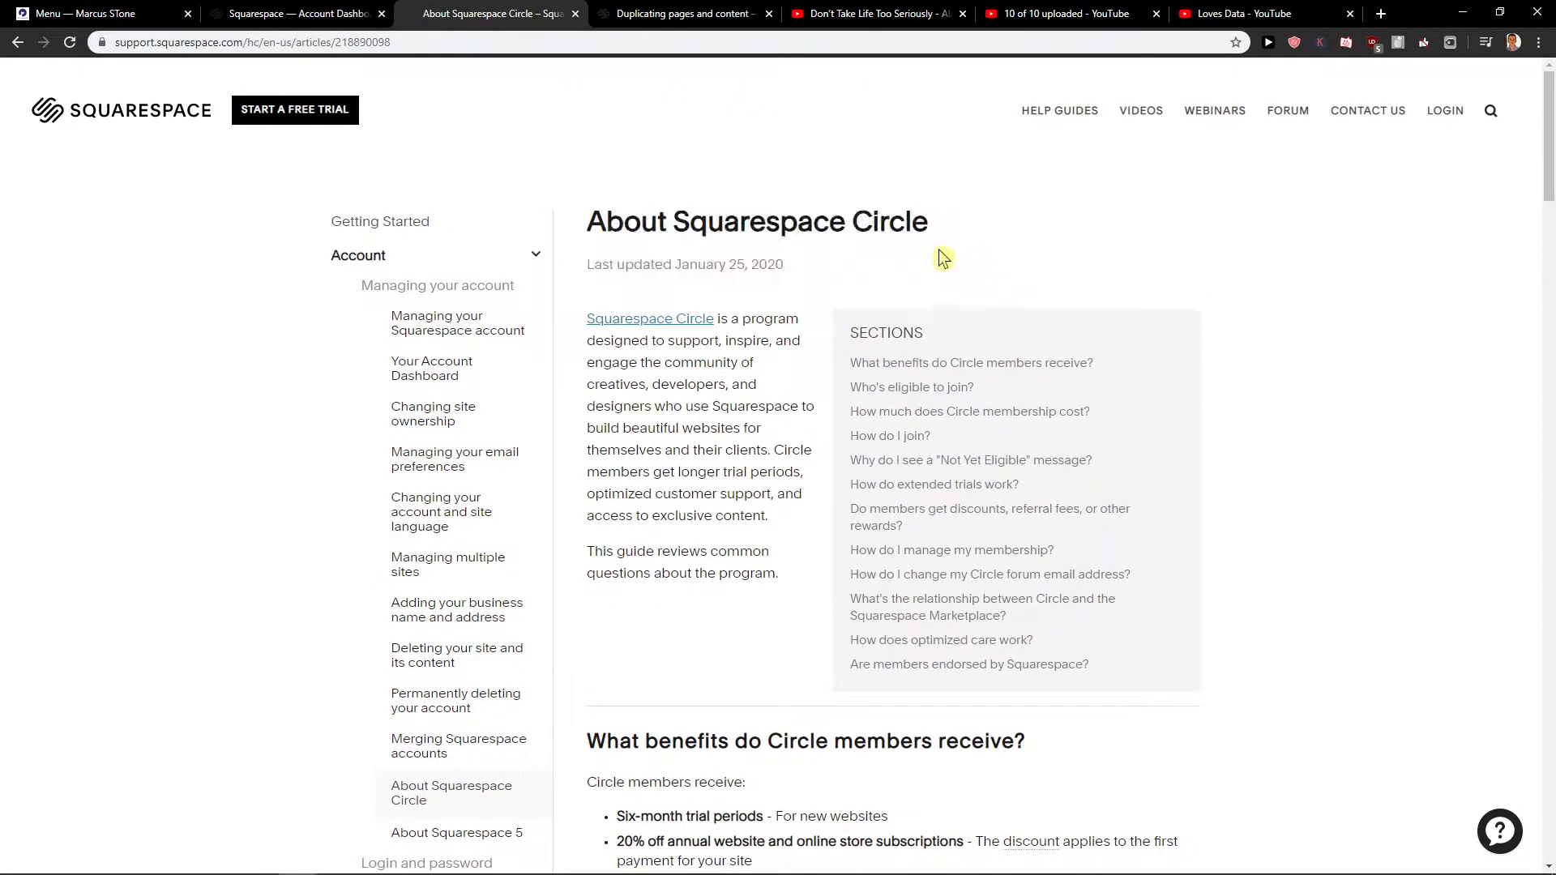
pyautogui.scroll(-3, 930, 254)
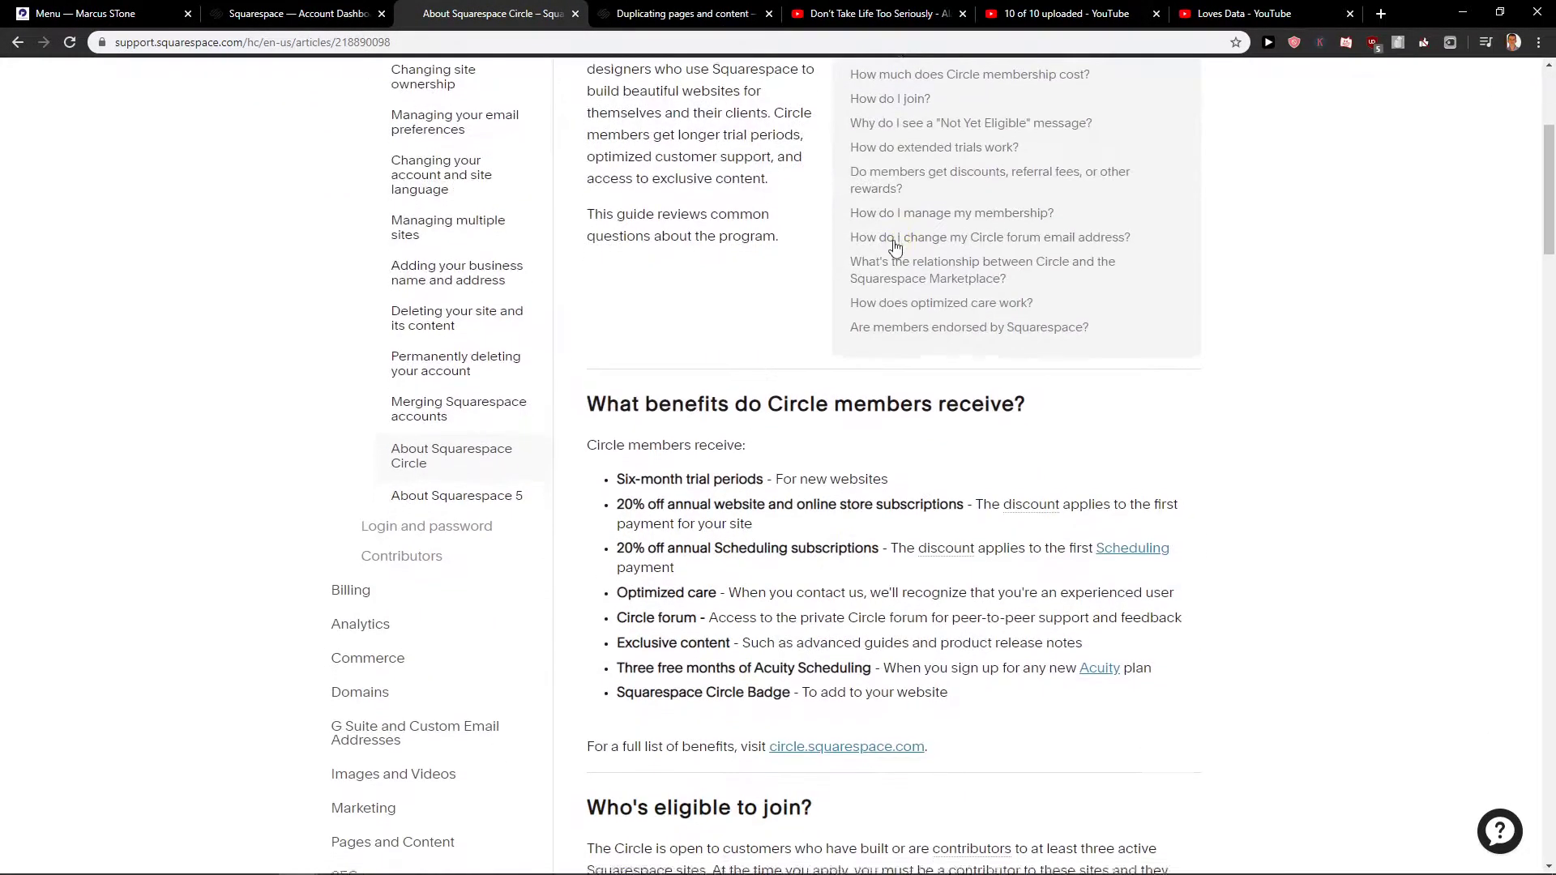
pyautogui.scroll(-1, 900, 243)
pyautogui.scroll(-1, 790, 353)
pyautogui.moveTo(592, 580); pyautogui.dragTo(862, 591)
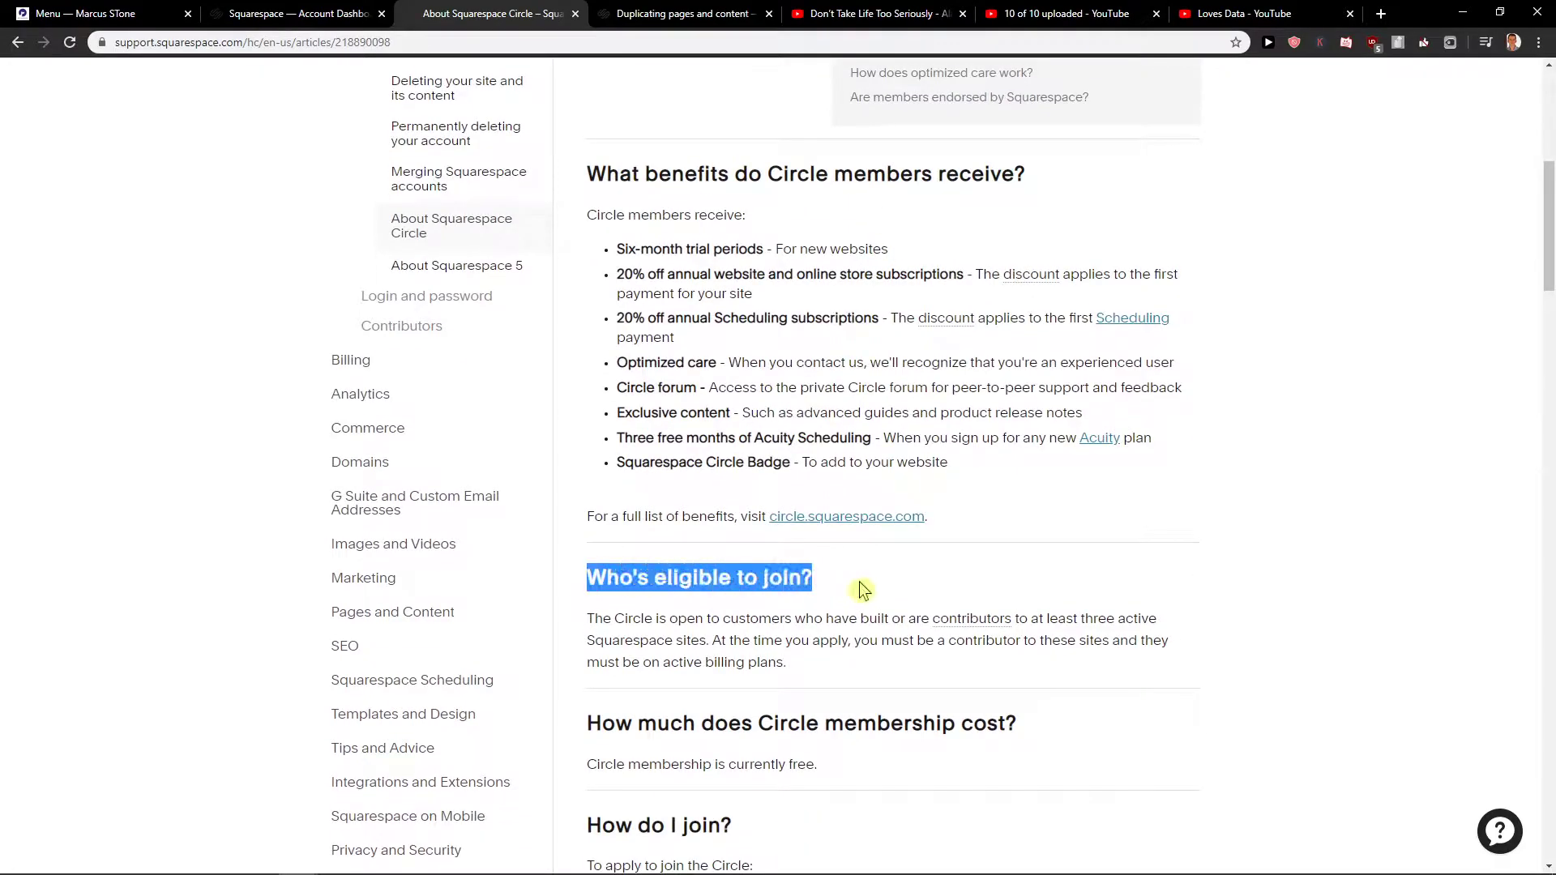
pyautogui.moveTo(641, 619); pyautogui.dragTo(850, 661)
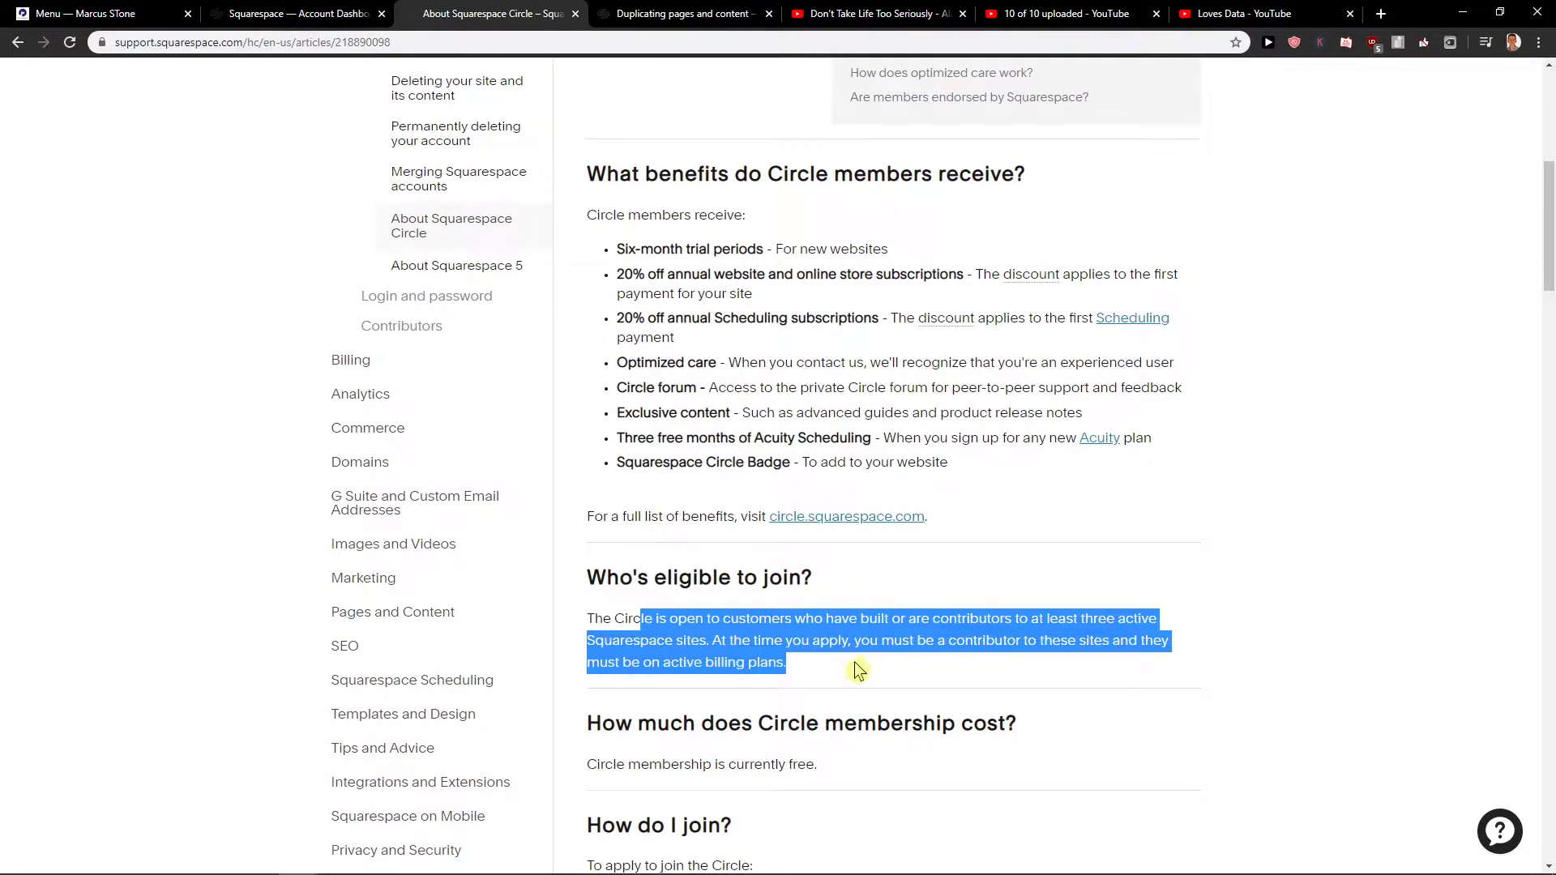
pyautogui.click(813, 661)
pyautogui.scroll(-3, 813, 656)
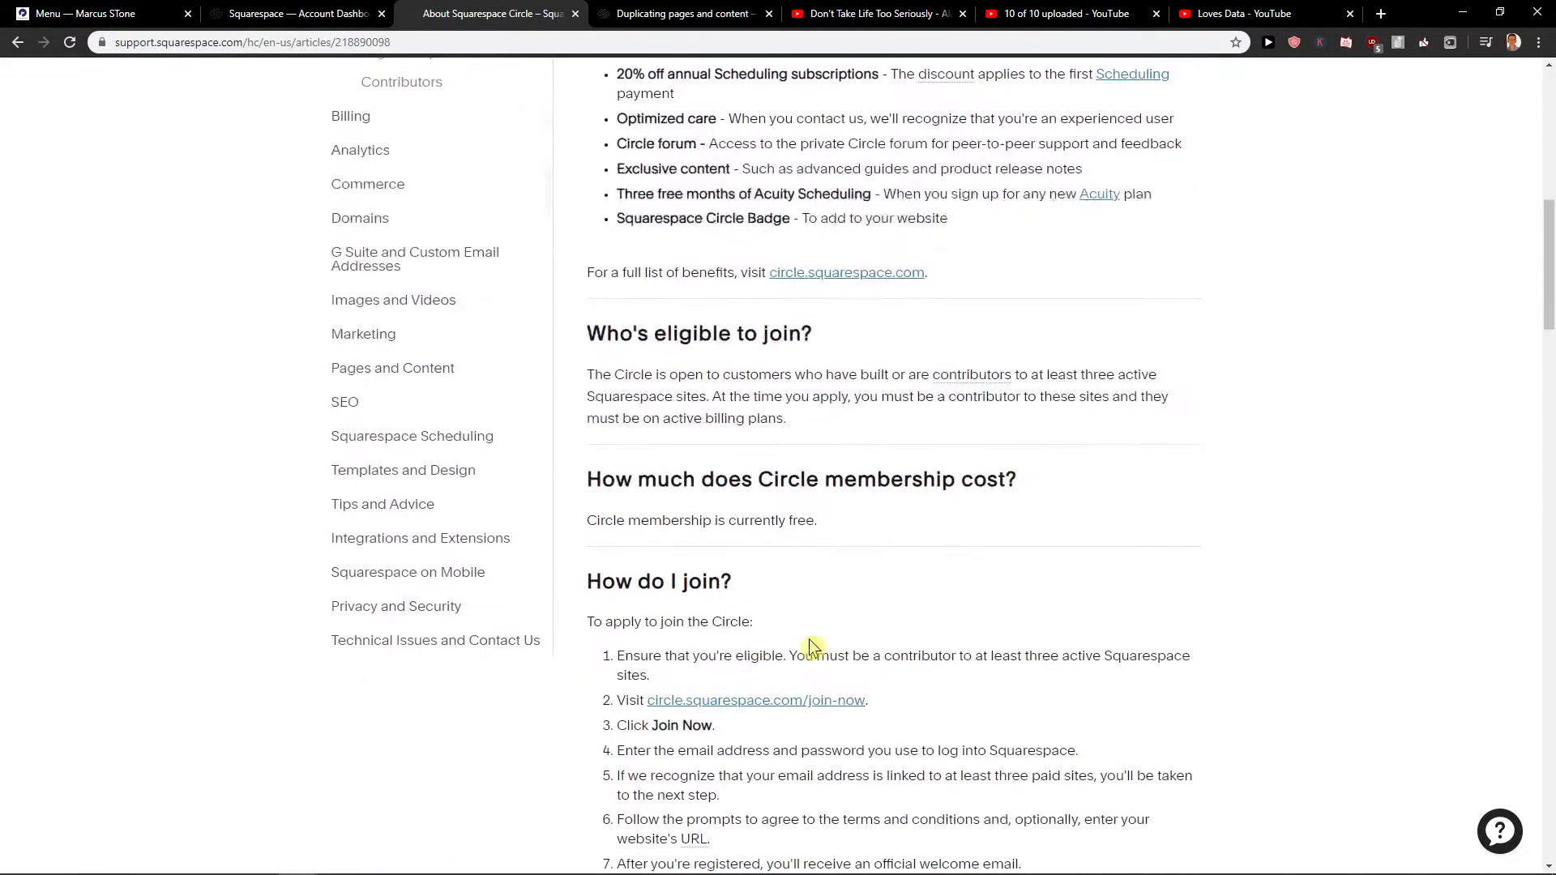
pyautogui.scroll(-2, 729, 595)
# Open the circle.squarespace.com/join-now link from the joining steps in a new tab.
pyautogui.moveTo(640, 538); pyautogui.dragTo(903, 546)
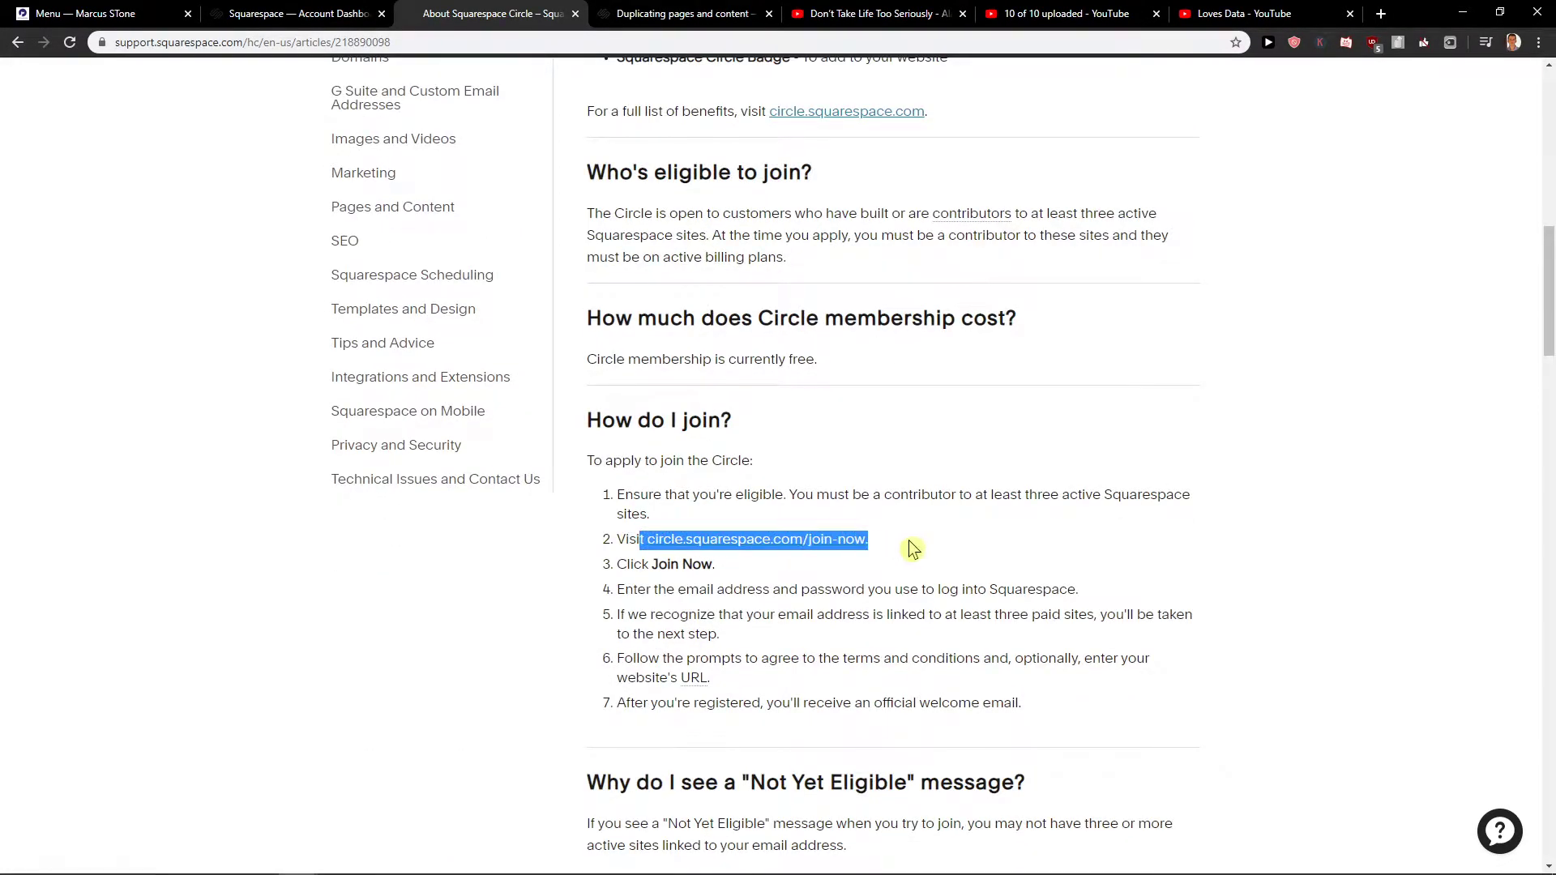
pyautogui.click(910, 548)
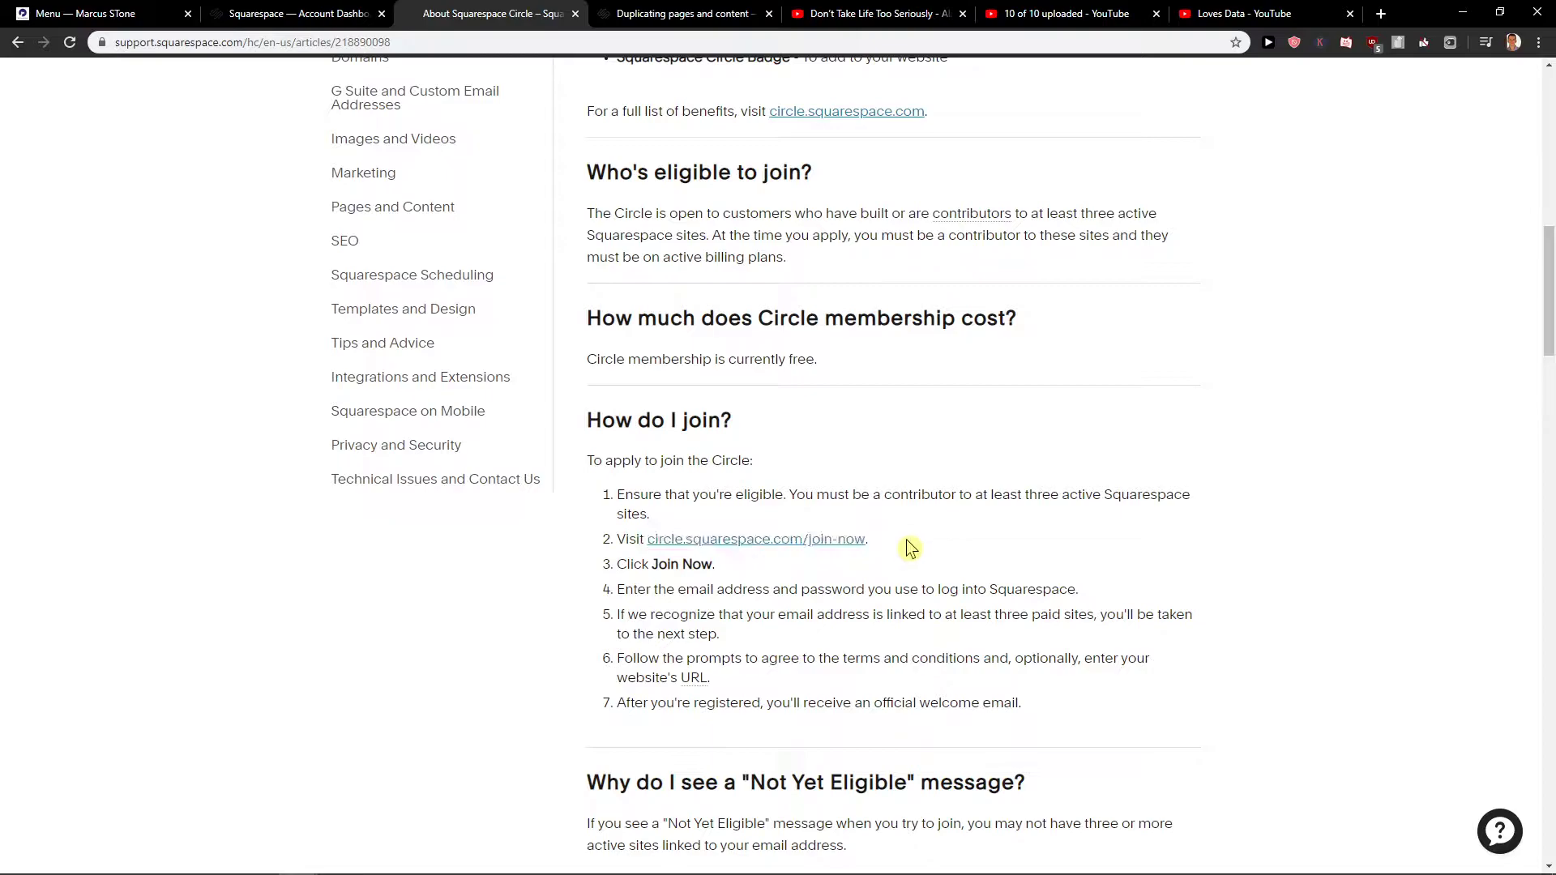
pyautogui.middleClick(767, 550)
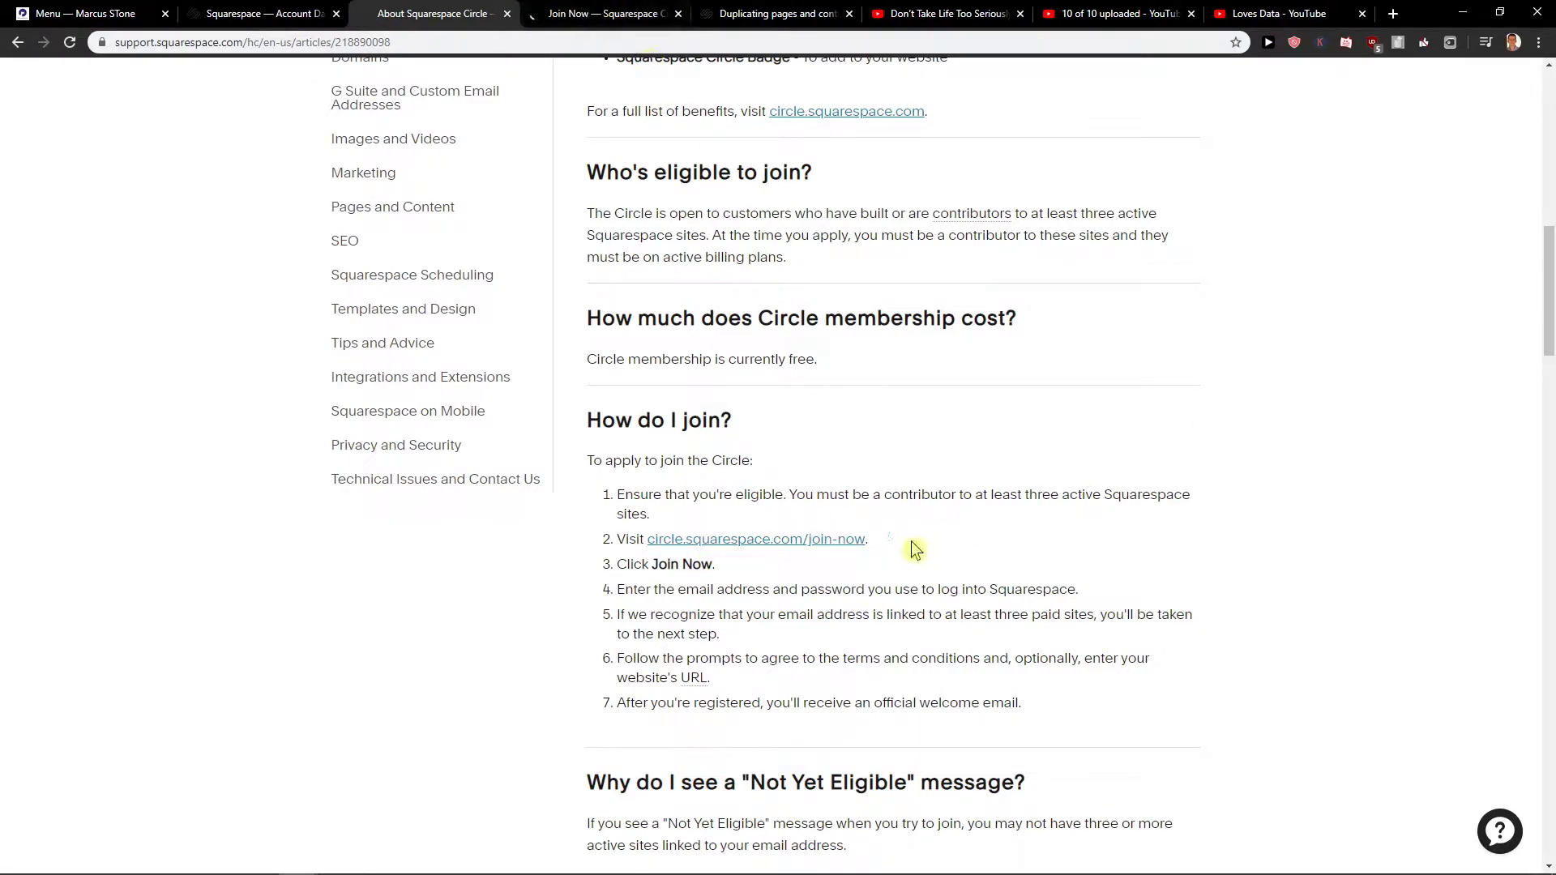
# Read the Circle eligibility paragraph on the newly opened Join Now page.
pyautogui.moveTo(913, 548); pyautogui.dragTo(625, 542)
pyautogui.click(577, 14)
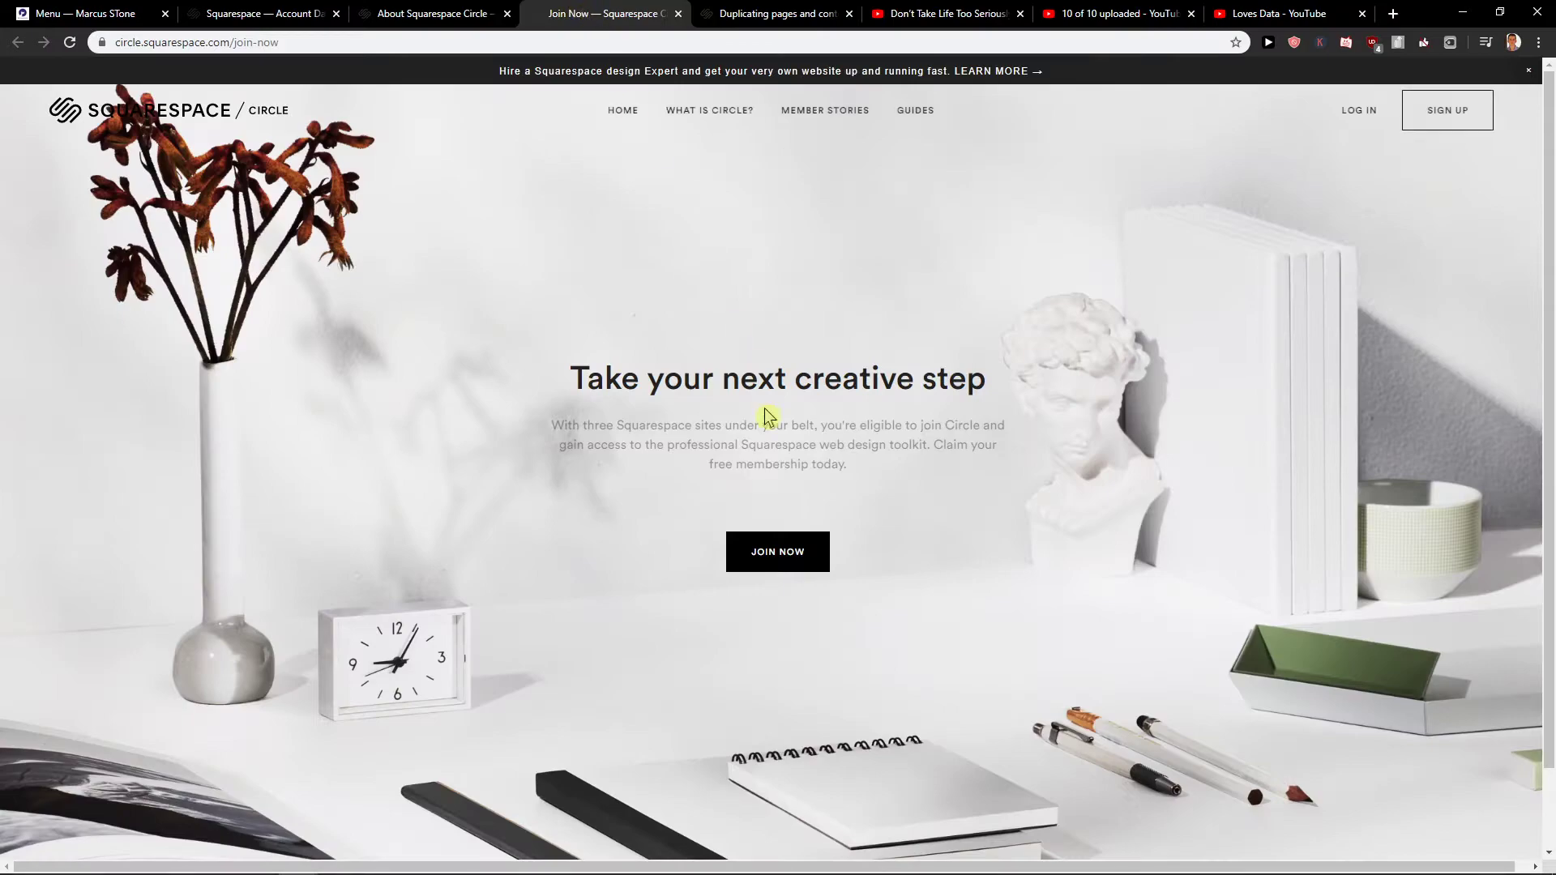
pyautogui.moveTo(542, 418); pyautogui.dragTo(924, 470)
pyautogui.click(901, 467)
# Cycle through the Menu, dashboard and Circle article tabs, ending on the live Menu page.
pyautogui.click(87, 13)
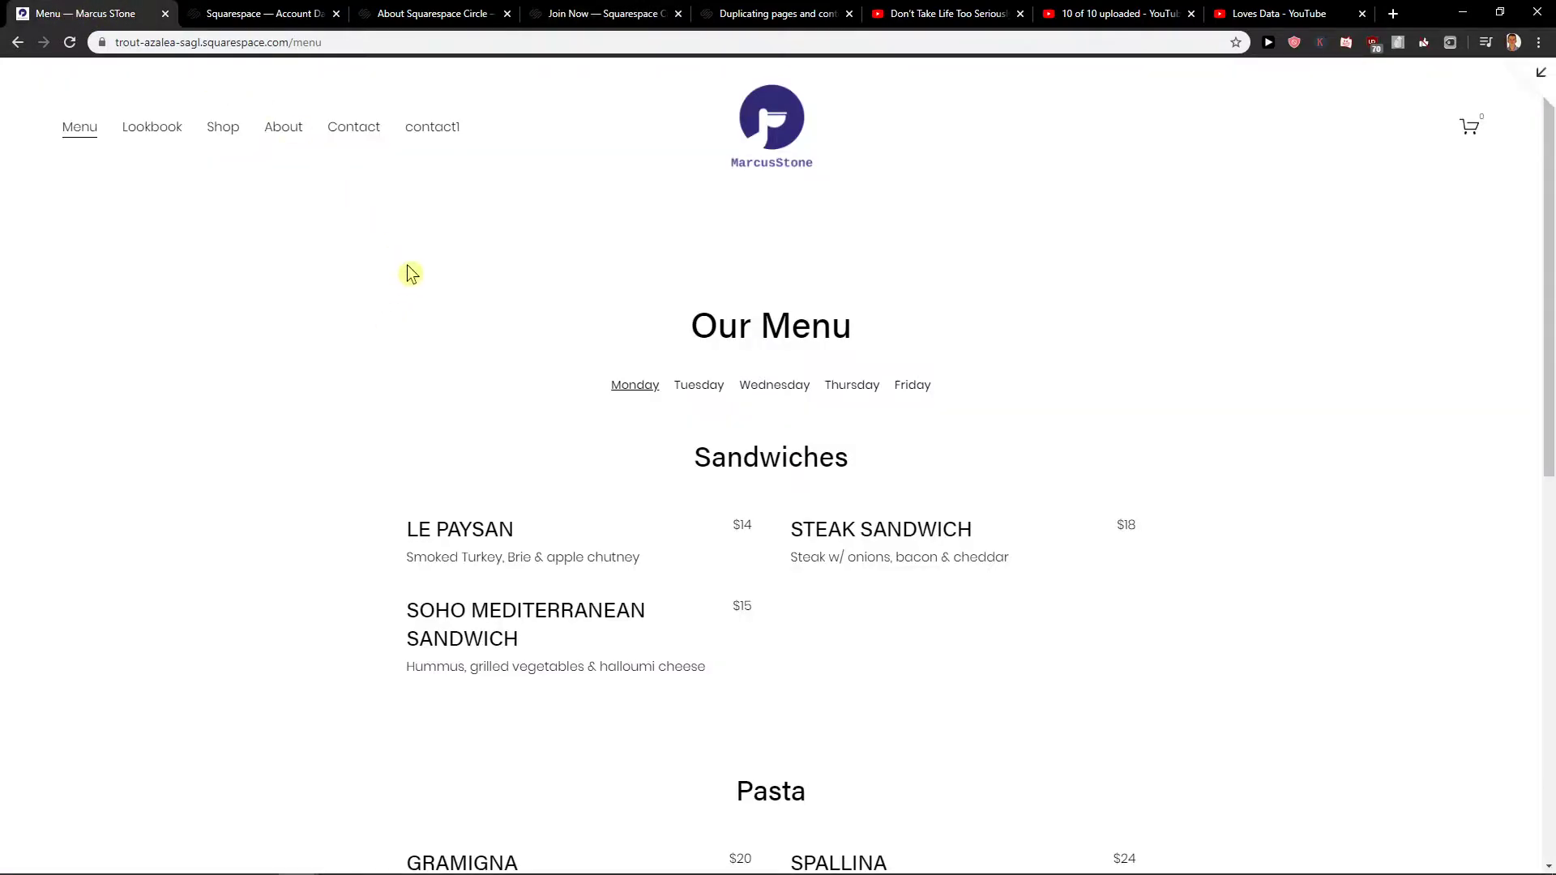
pyautogui.click(274, 12)
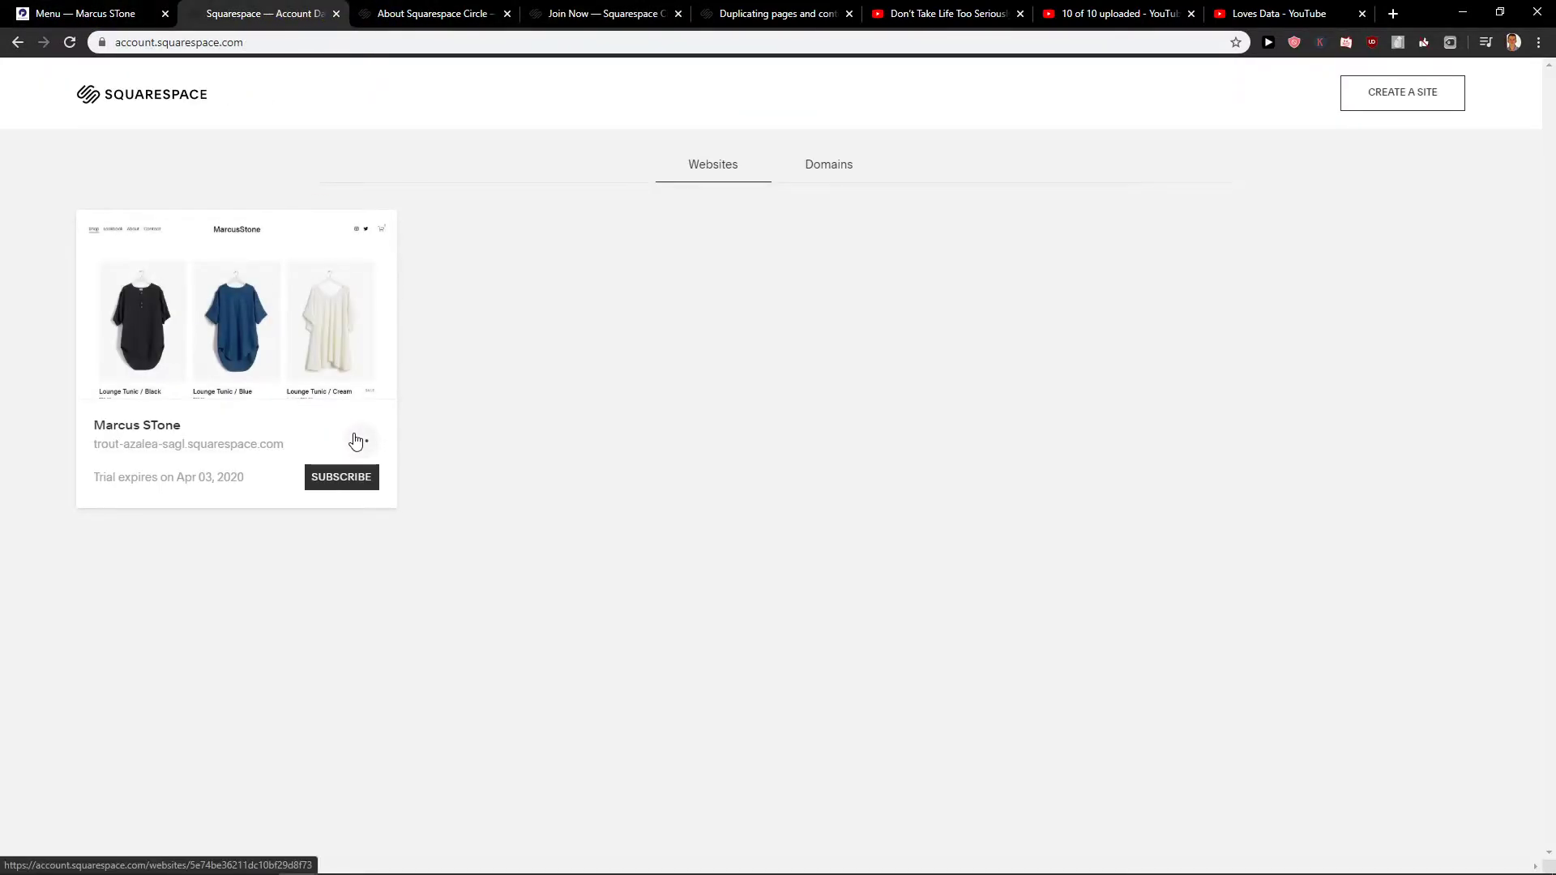
pyautogui.click(389, 12)
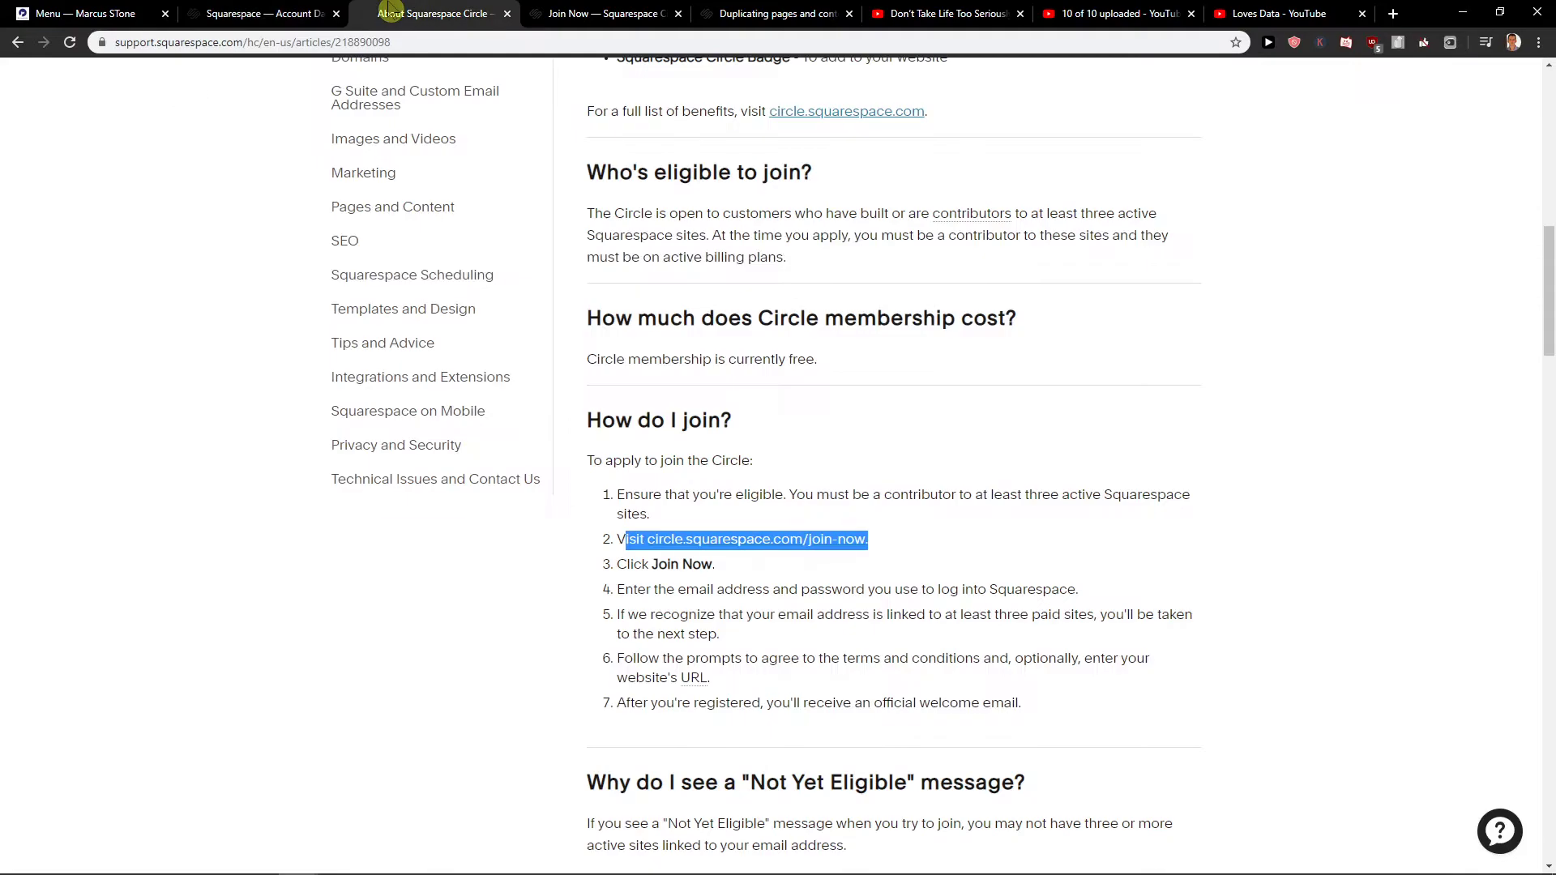
pyautogui.click(194, 12)
pyautogui.click(127, 13)
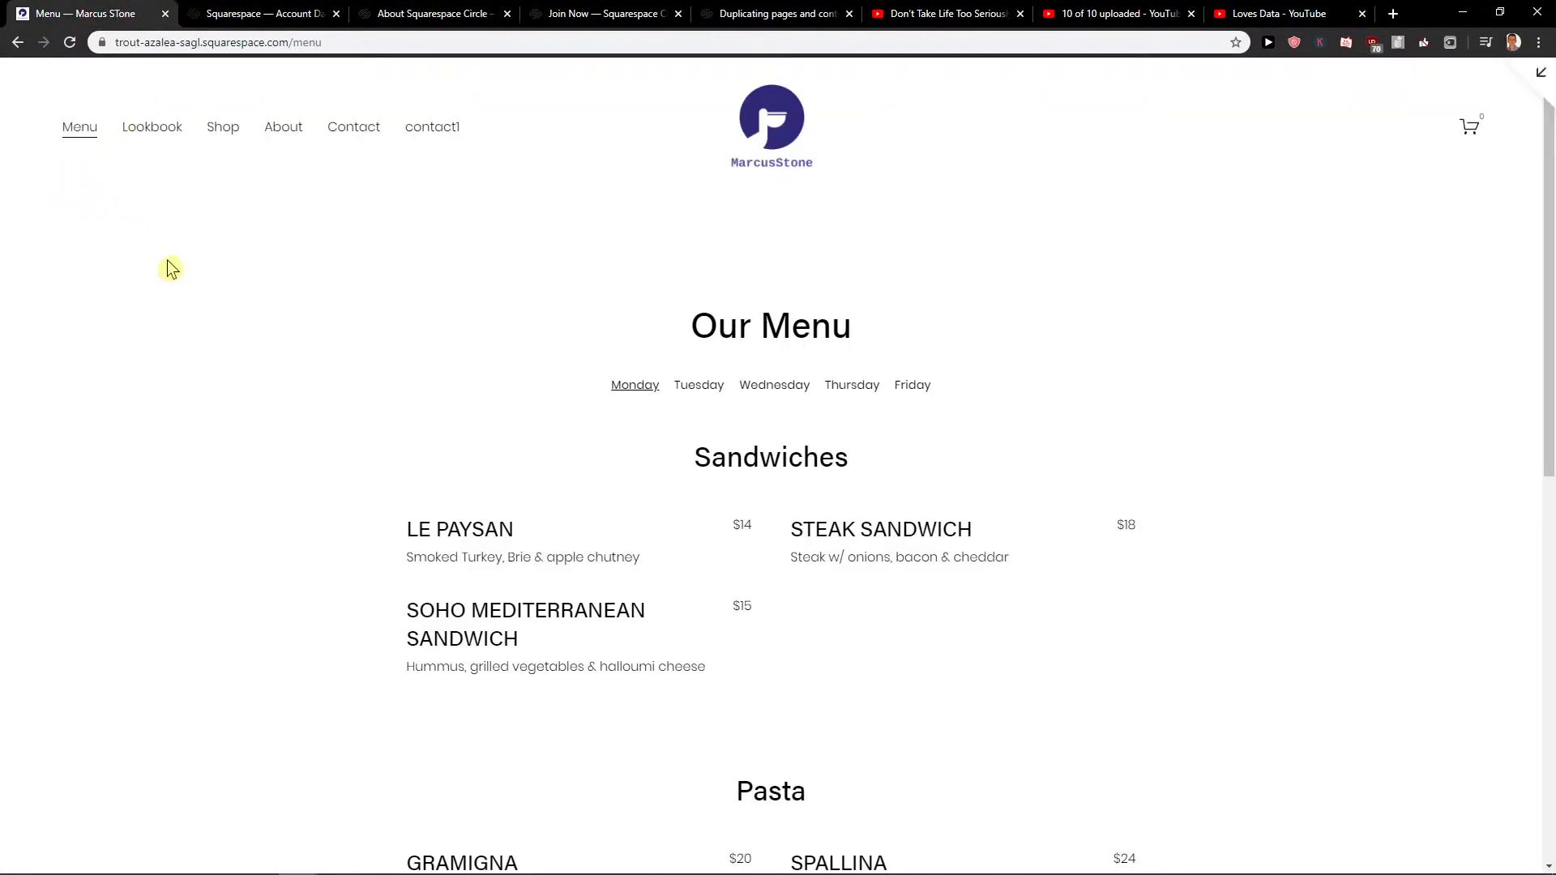
# In the site editor, replace the Menu block's text with the copied menu content.
pyautogui.press('Escape')
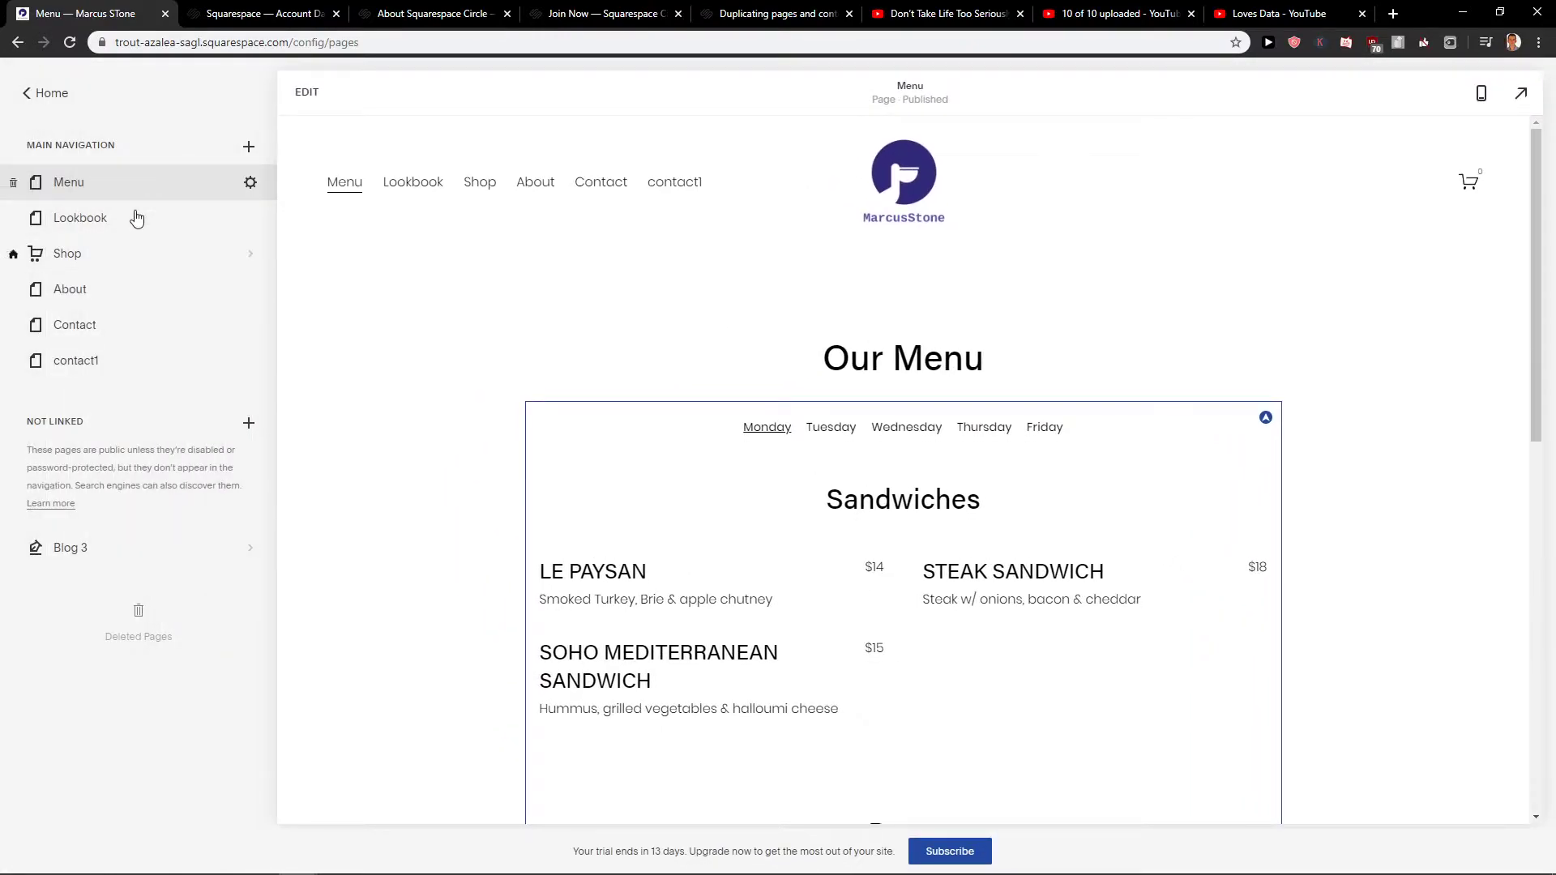
pyautogui.moveTo(81, 218)
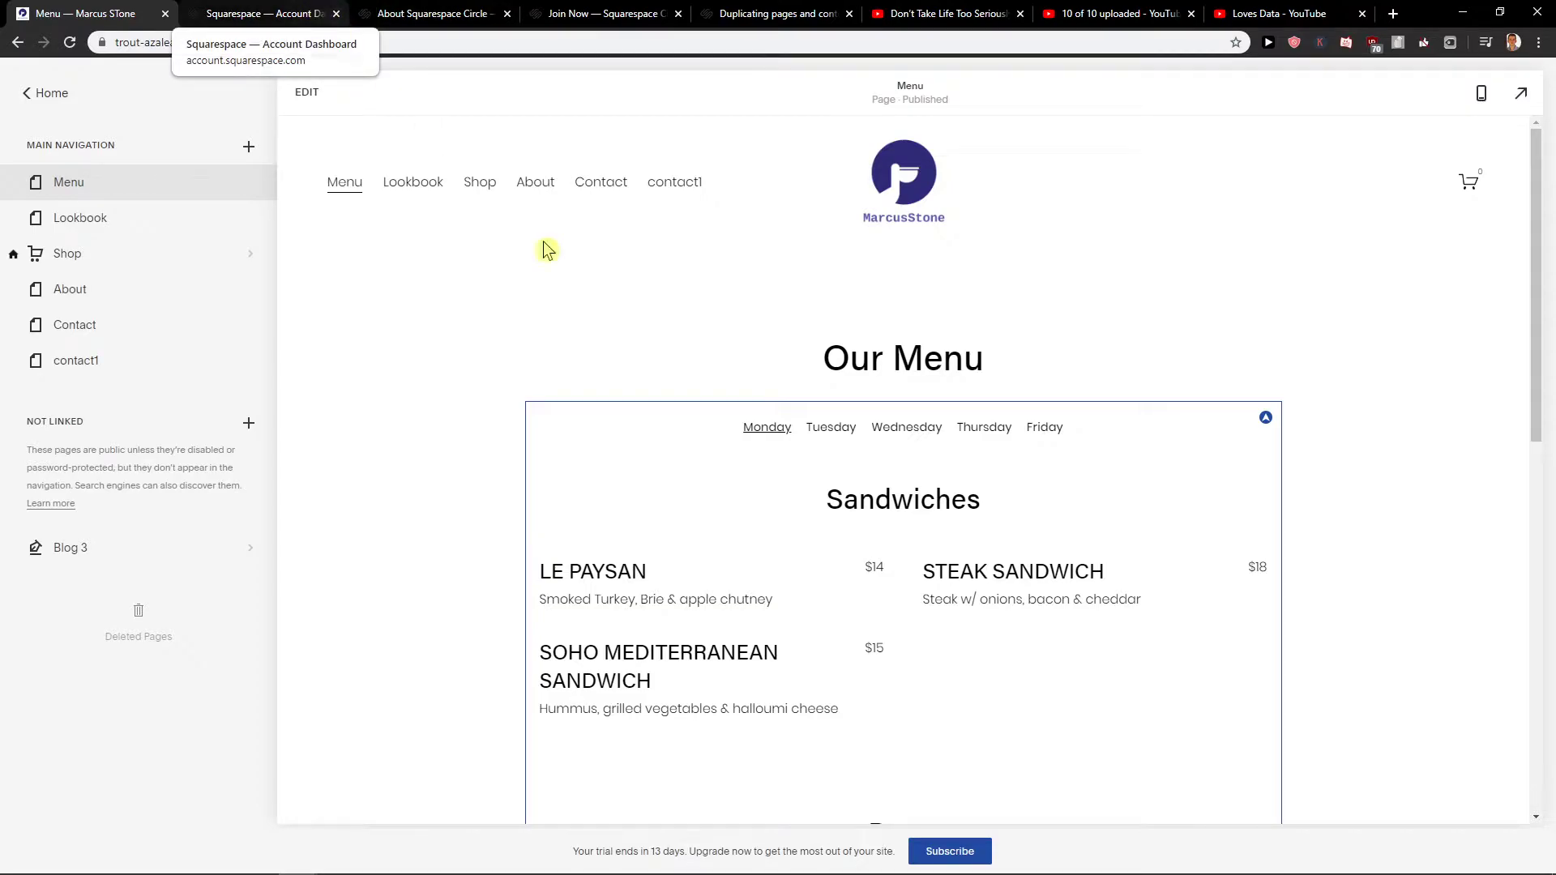
pyautogui.scroll(-3, 851, 531)
pyautogui.doubleClick(742, 436)
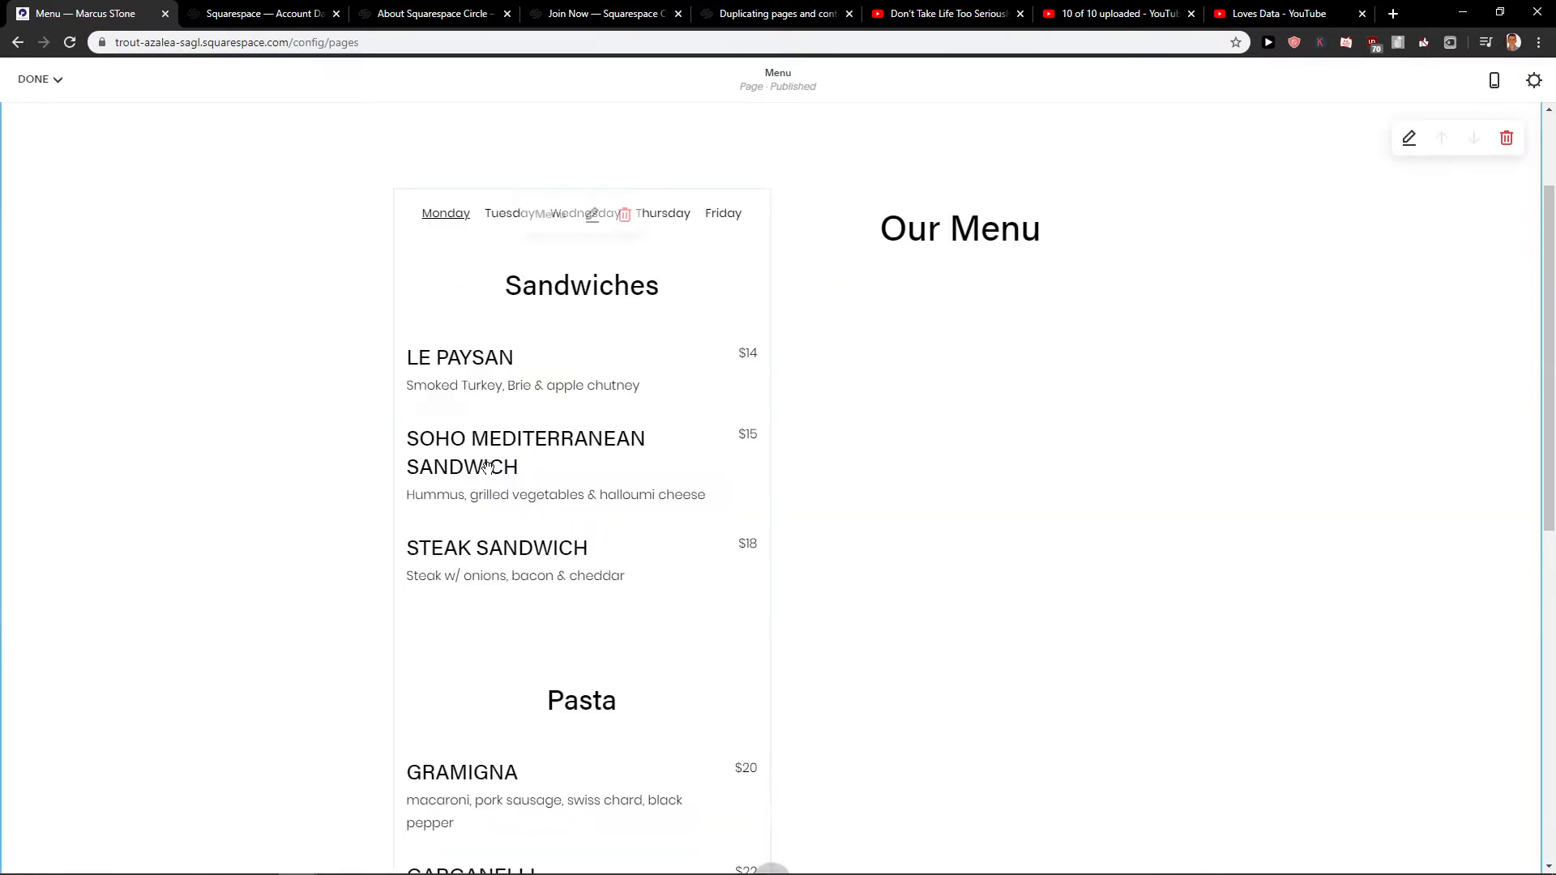
pyautogui.doubleClick(491, 466)
pyautogui.click(793, 533)
pyautogui.hotkey('ctrl', 'a')
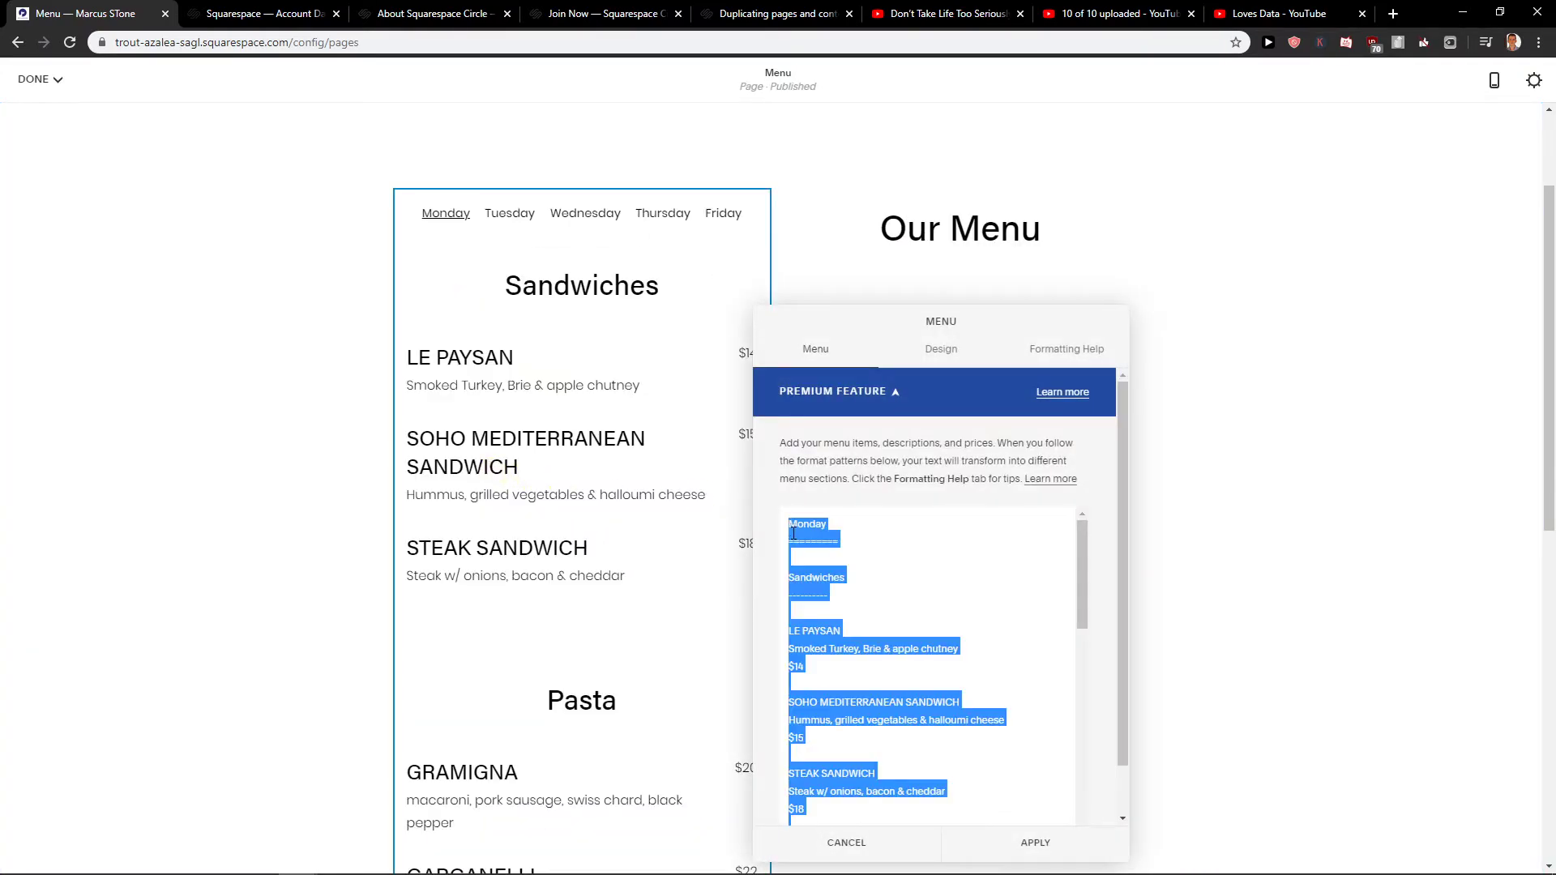
pyautogui.hotkey('ctrl', 'v')
pyautogui.click(1239, 556)
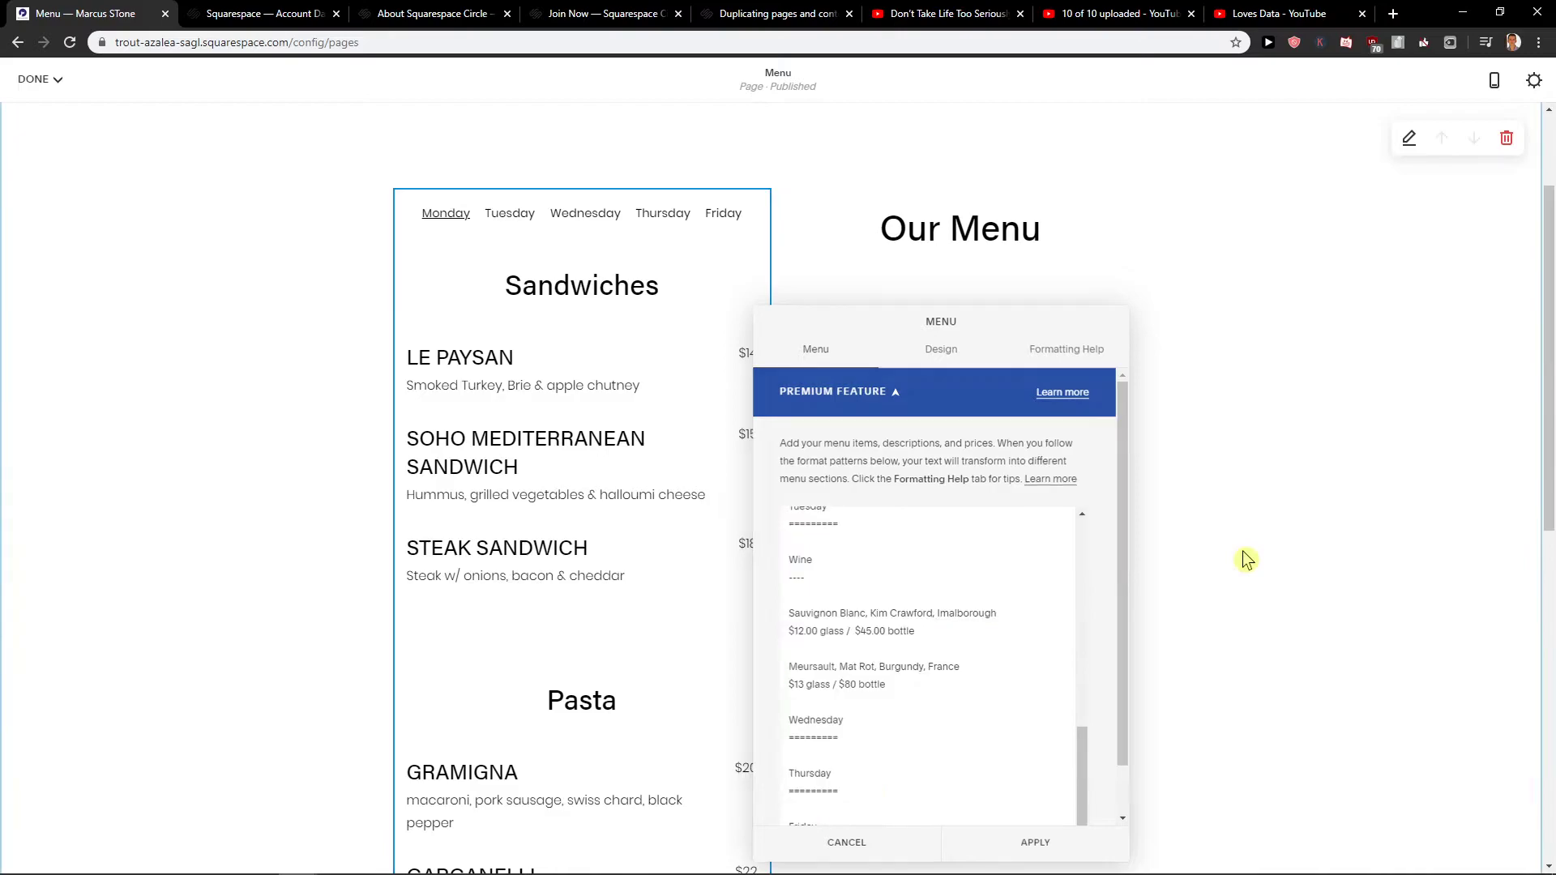
pyautogui.moveTo(739, 487)
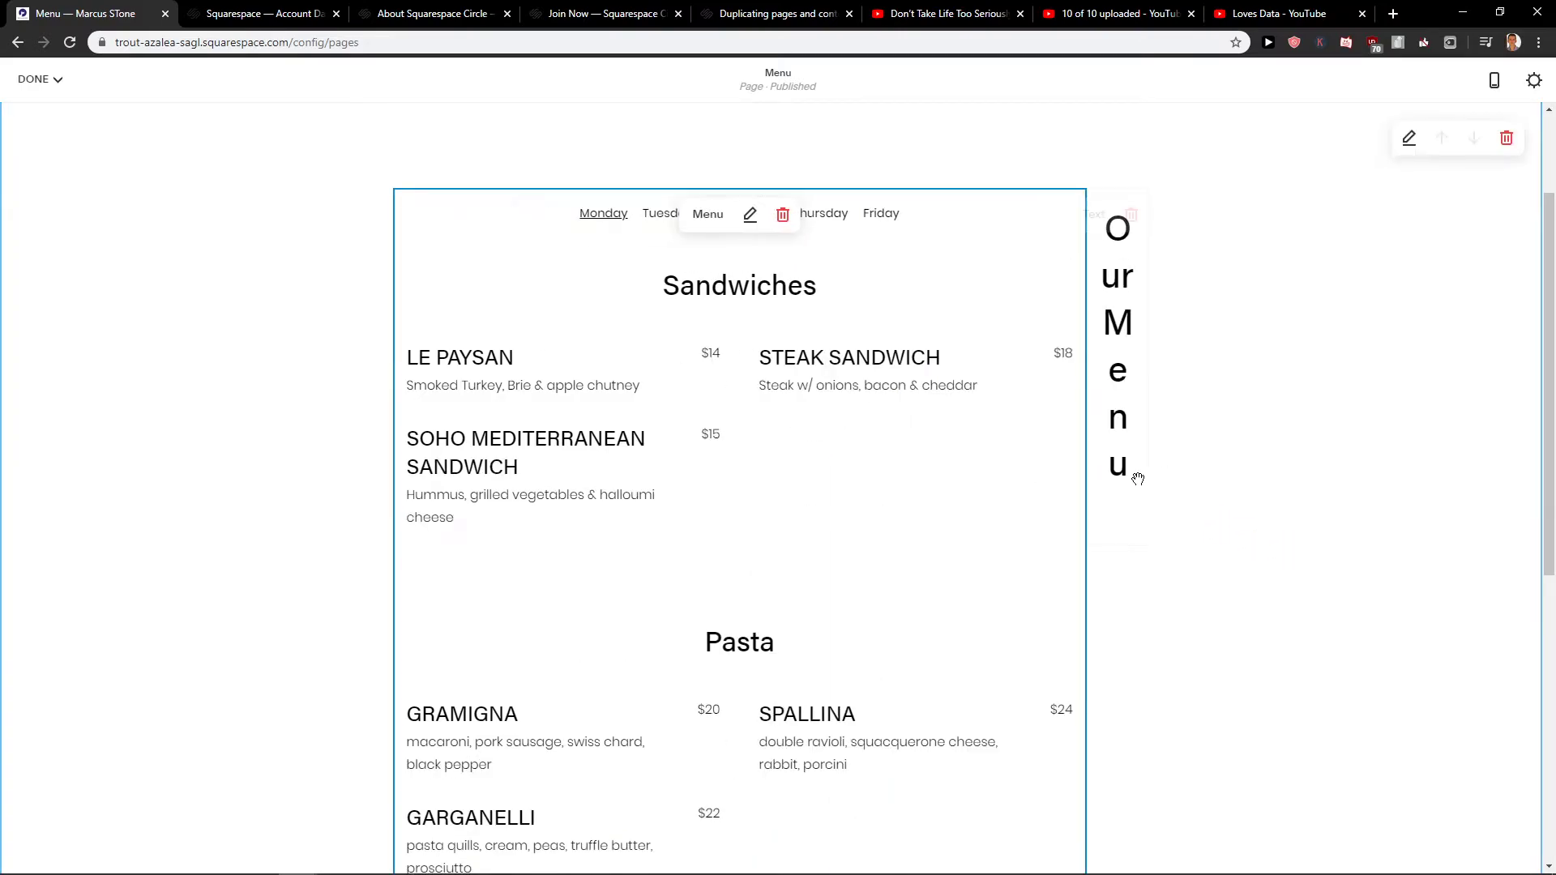
# Widen the Menu block to two columns, move Our Menu above it, and revisit the Circle join page.
pyautogui.moveTo(774, 462); pyautogui.dragTo(1088, 494)
pyautogui.click(1130, 372)
pyautogui.click(1164, 278)
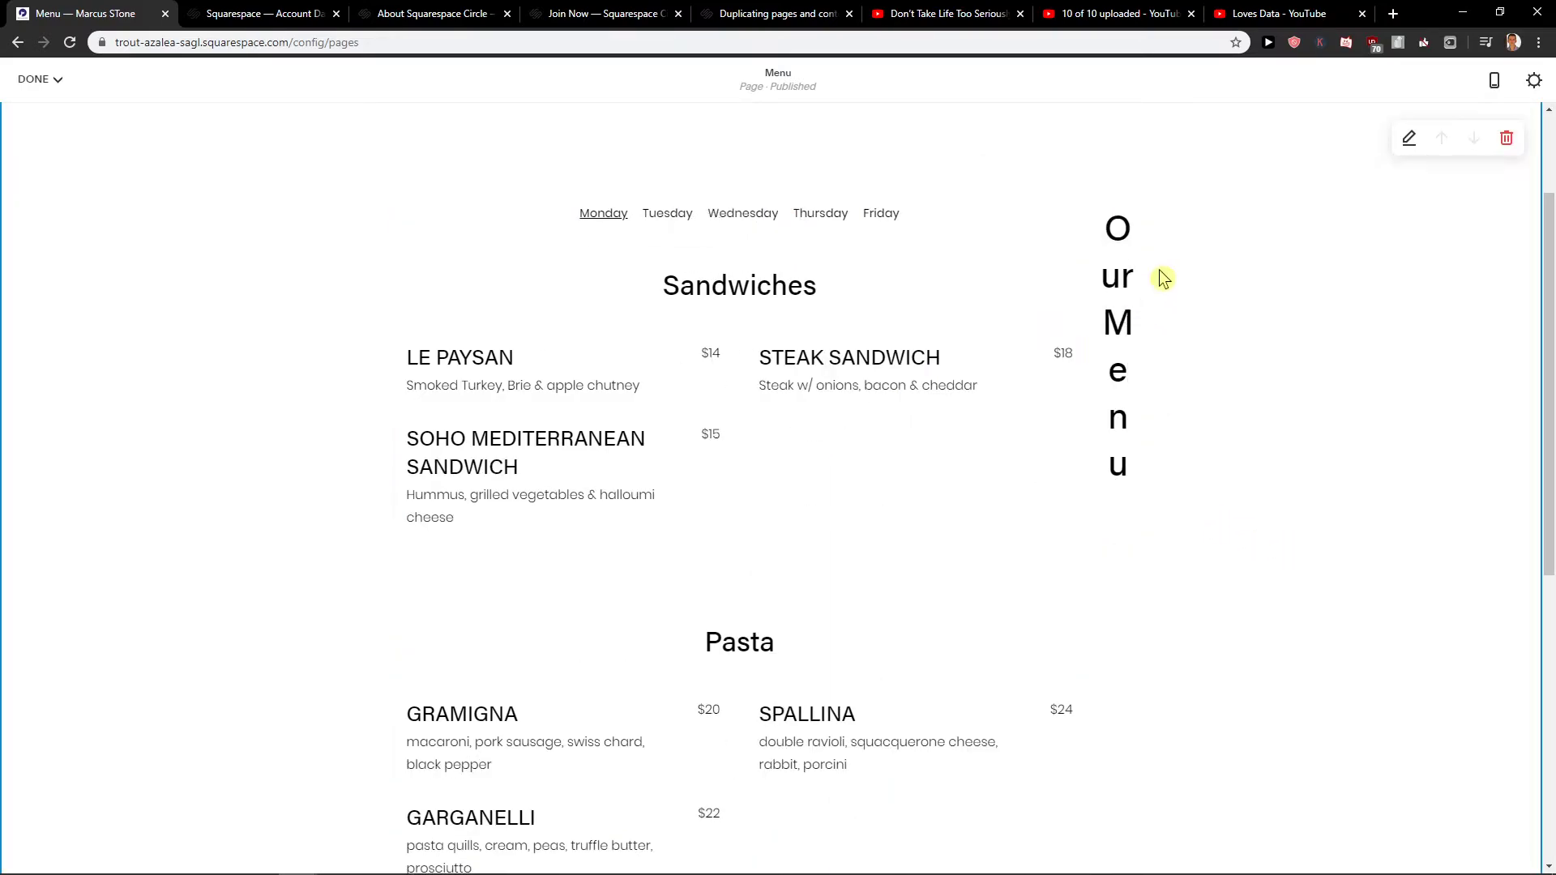
pyautogui.moveTo(1113, 229)
pyautogui.mouseDown()
pyautogui.moveTo(806, 139)
pyautogui.moveTo(644, 322)
pyautogui.mouseUp()
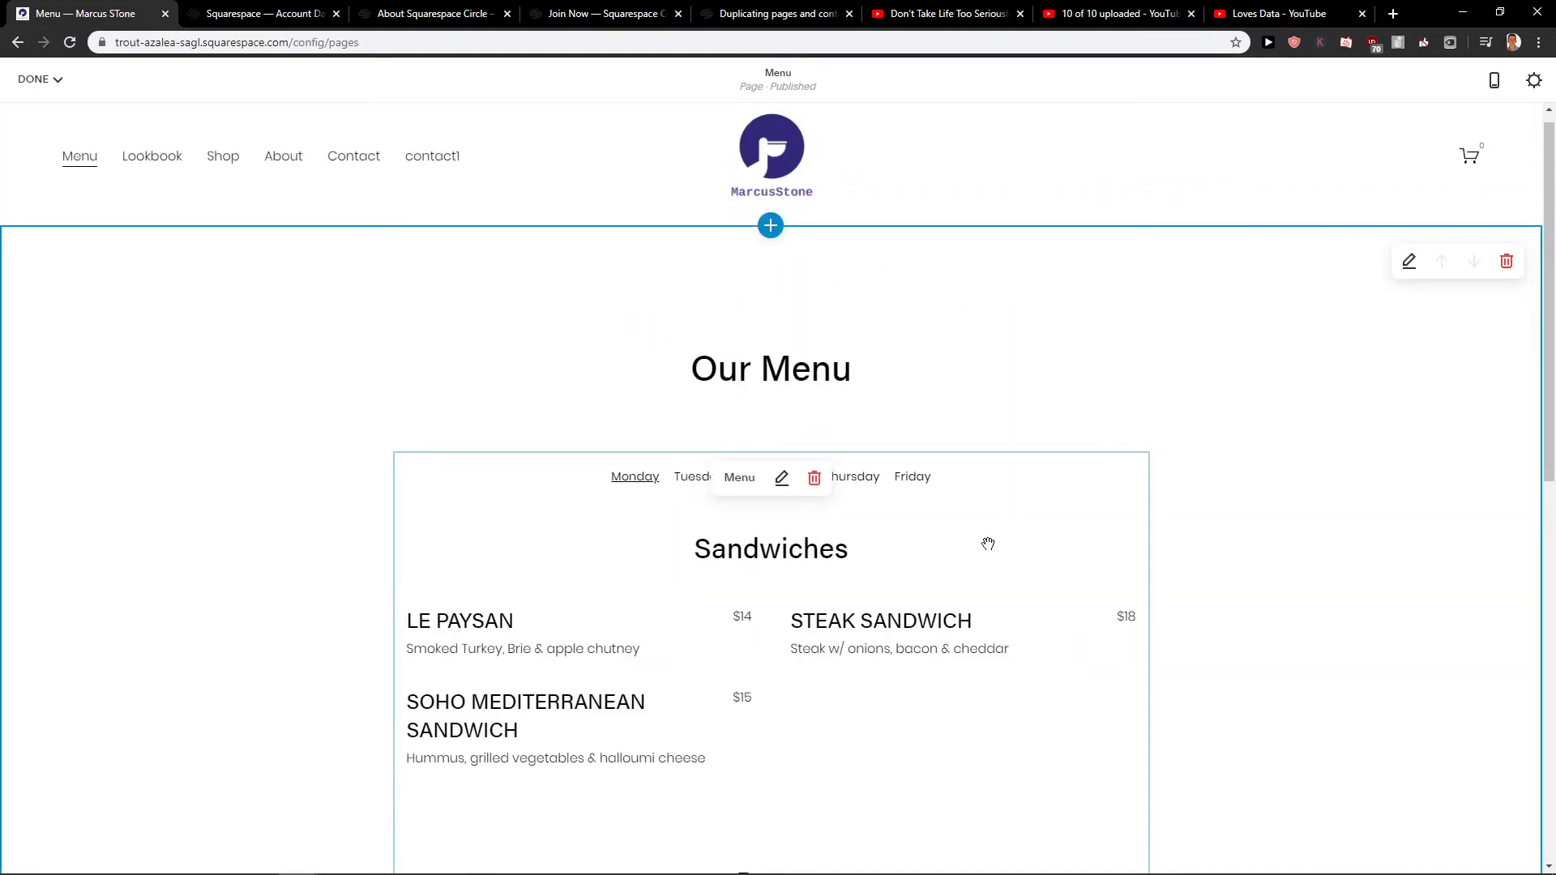
pyautogui.scroll(-4, 989, 542)
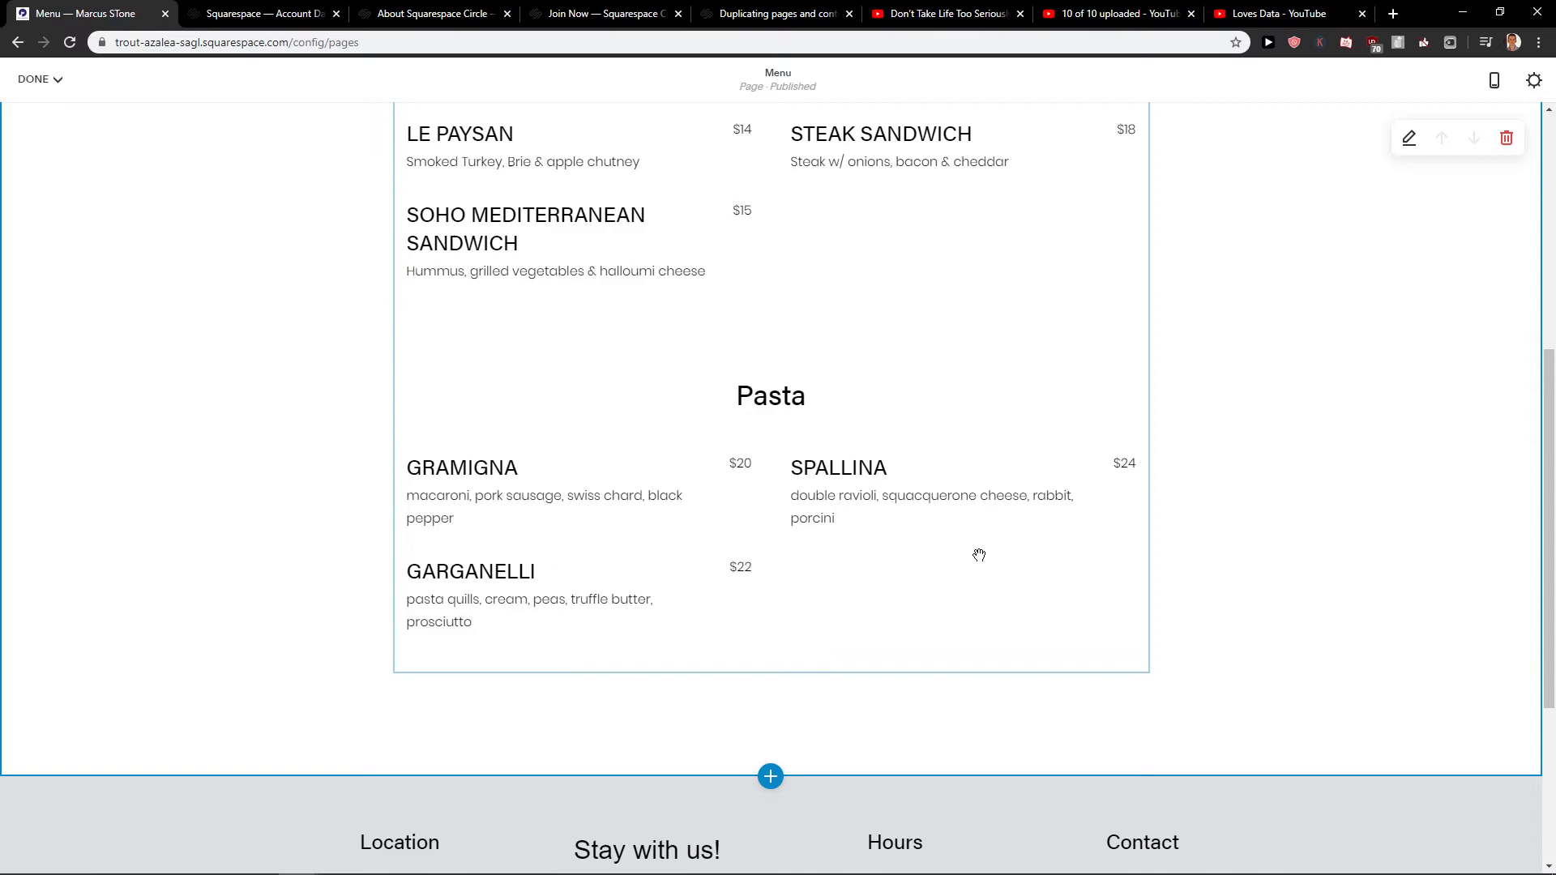
pyautogui.click(790, 17)
pyautogui.scroll(2, 729, 410)
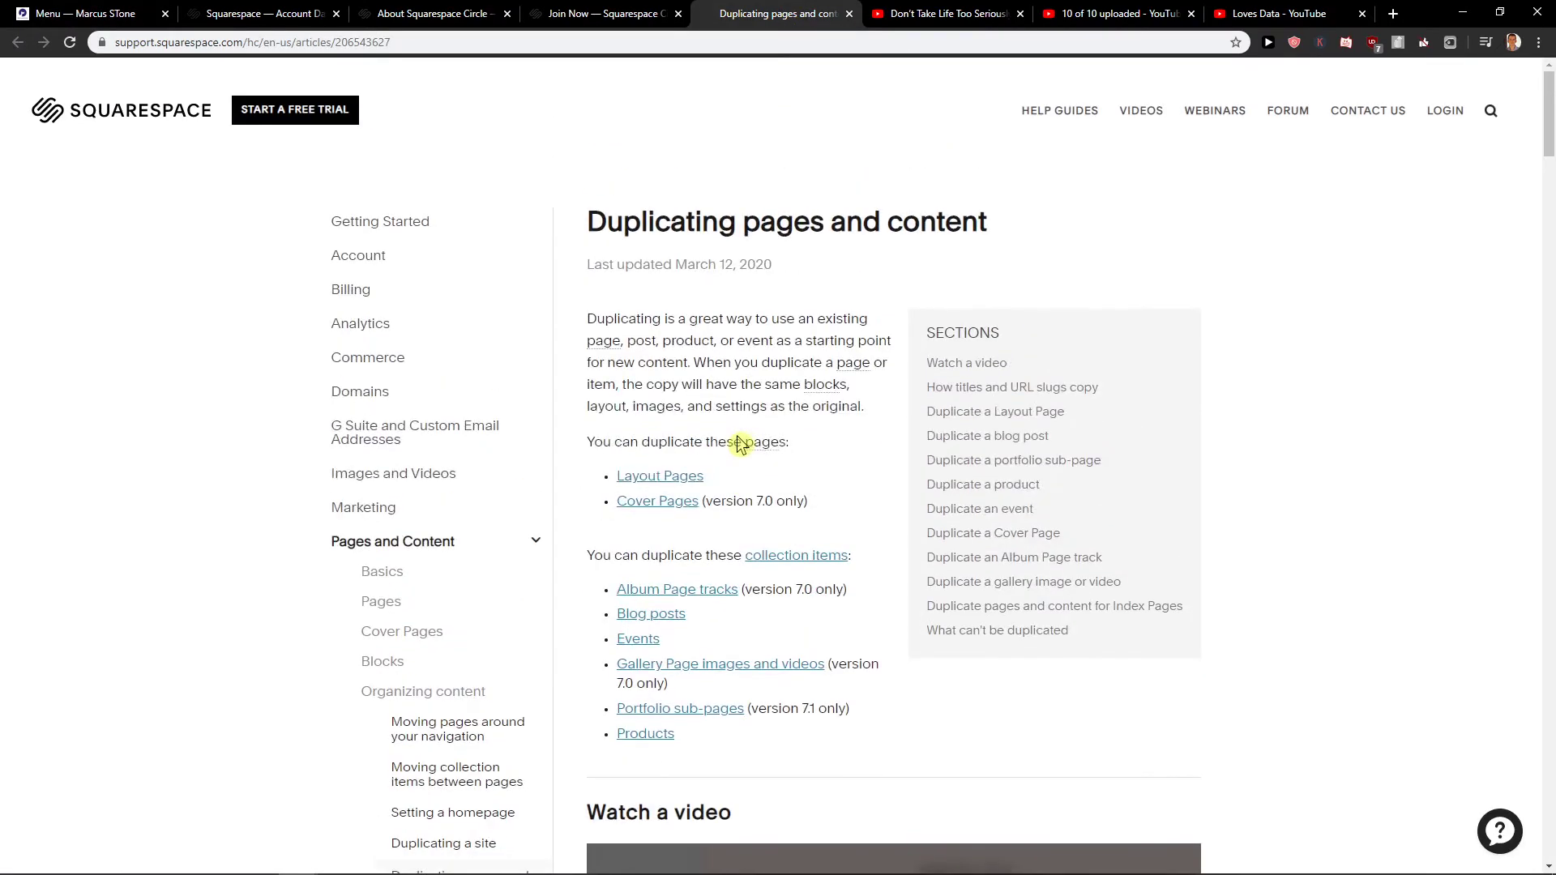
pyautogui.scroll(-2, 739, 442)
pyautogui.scroll(-3, 766, 496)
pyautogui.scroll(5, 765, 495)
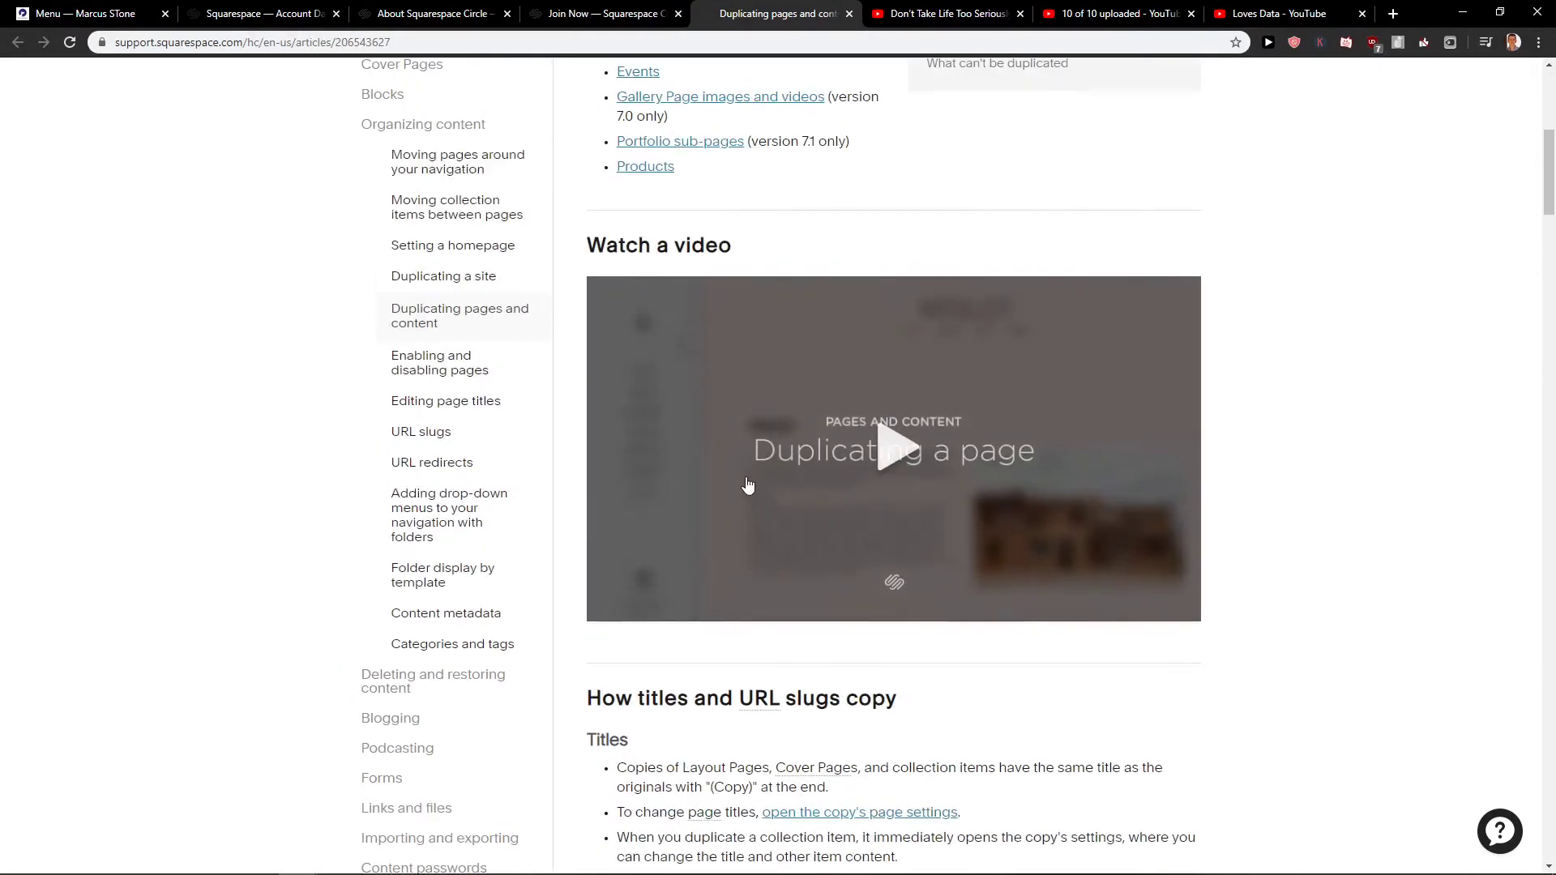
pyautogui.click(623, 10)
# Review the Circle join page, then pass through the help article and Menu tabs to the dashboard.
pyautogui.moveTo(589, 380); pyautogui.dragTo(1012, 504)
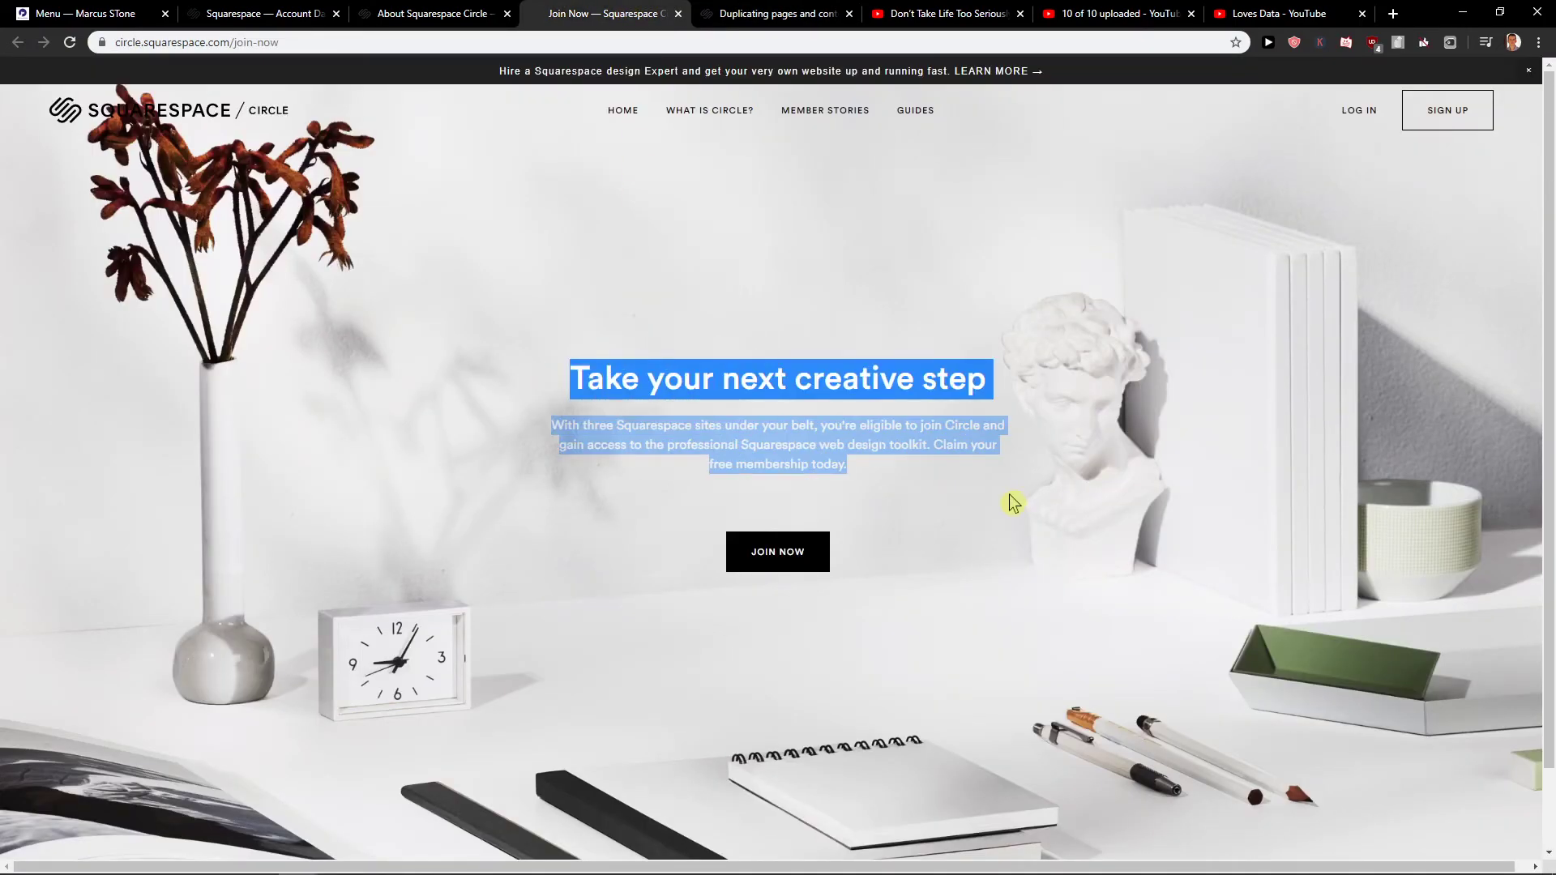
pyautogui.click(1012, 503)
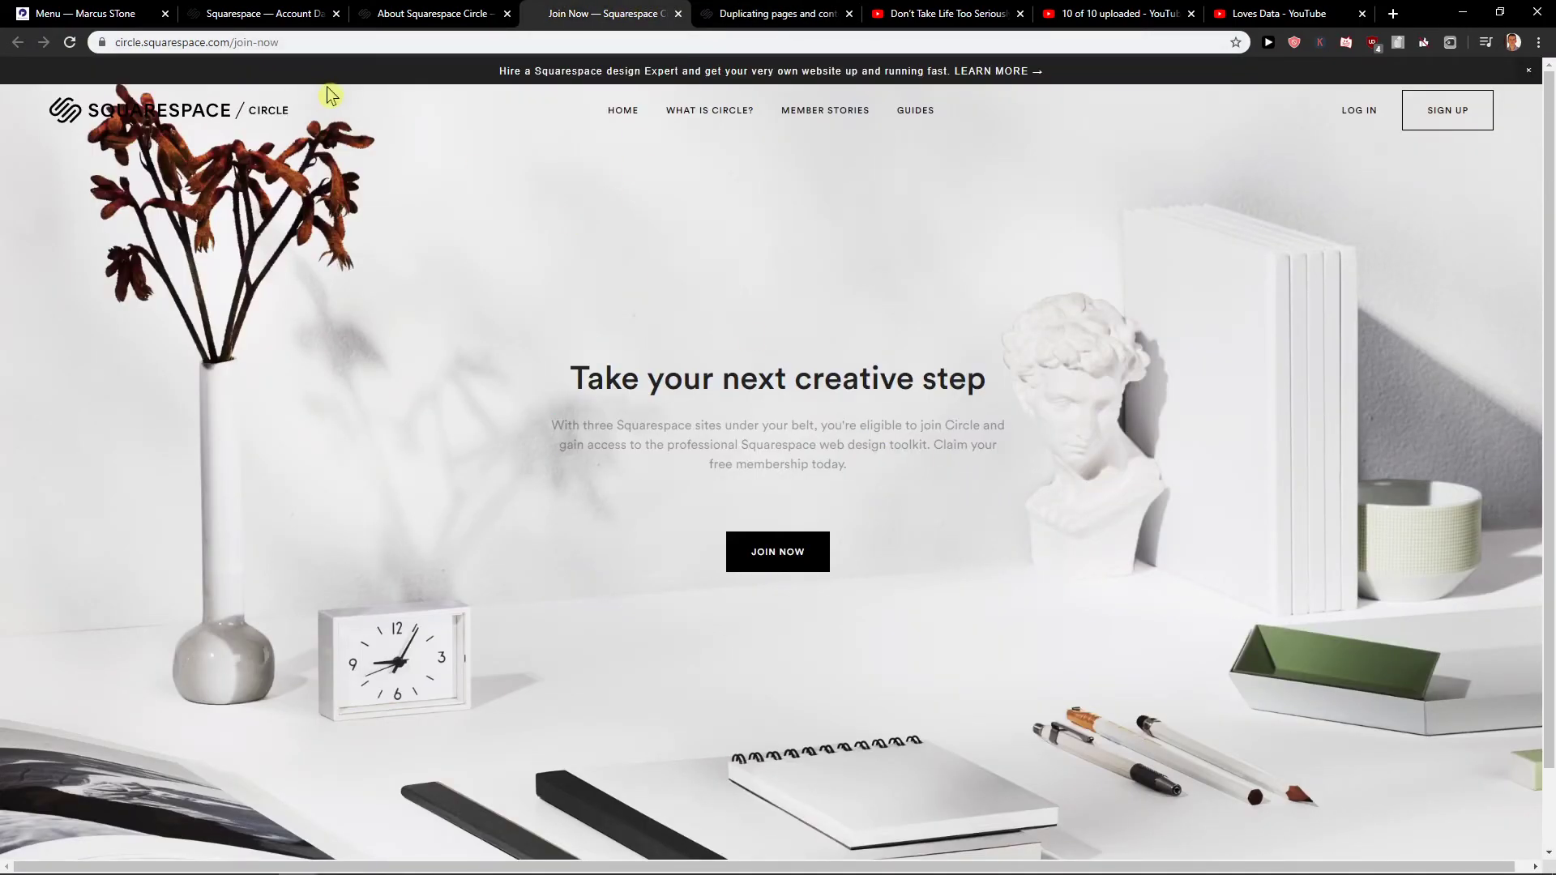
pyautogui.click(251, 42)
pyautogui.click(361, 20)
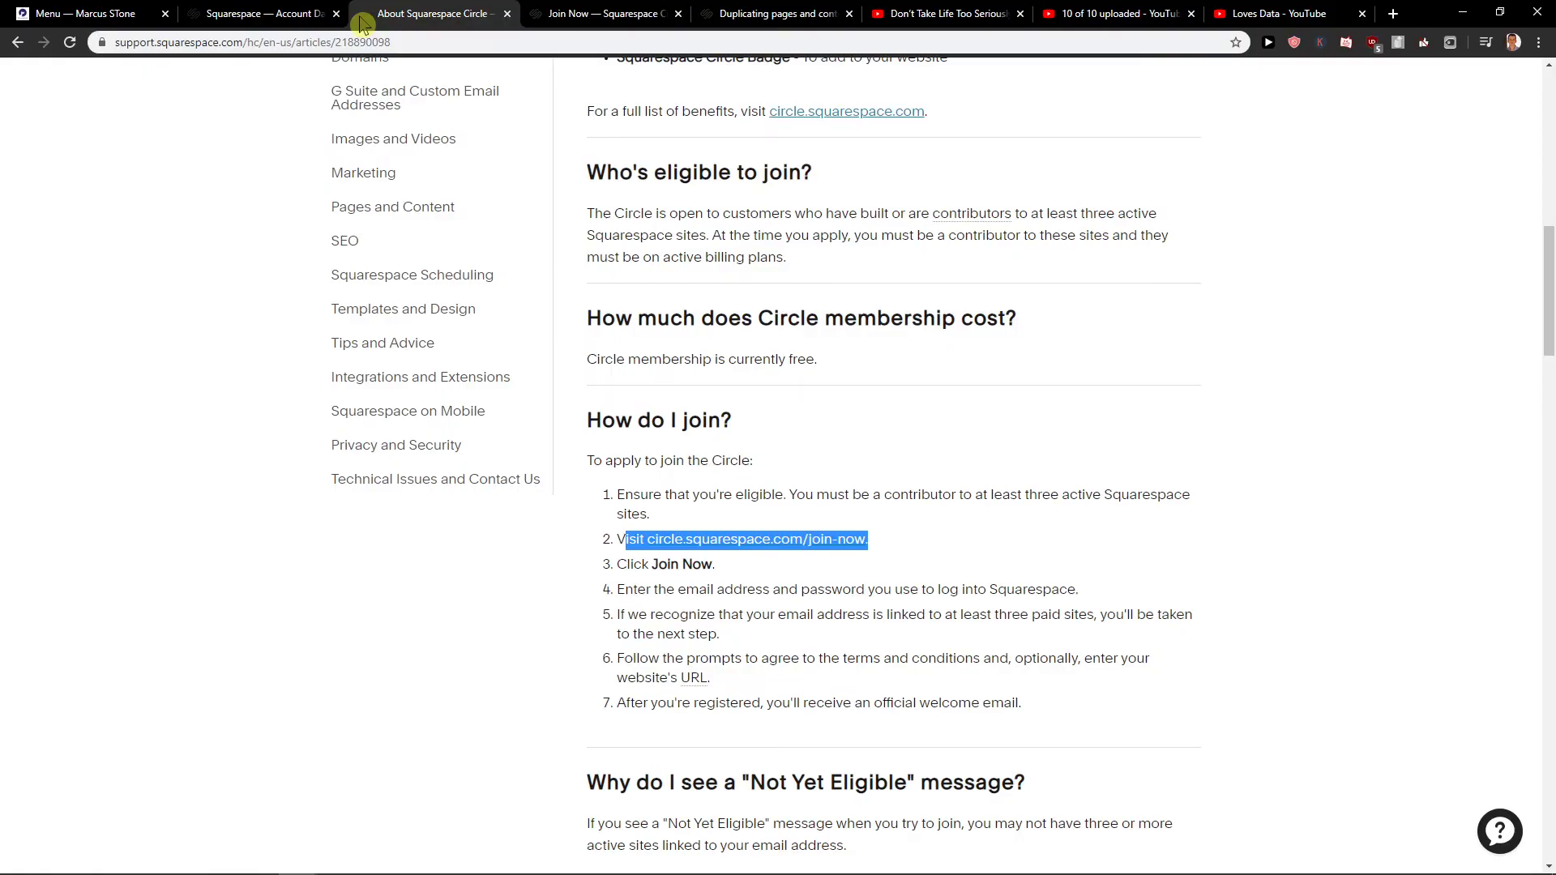
pyautogui.click(122, 15)
pyautogui.click(261, 13)
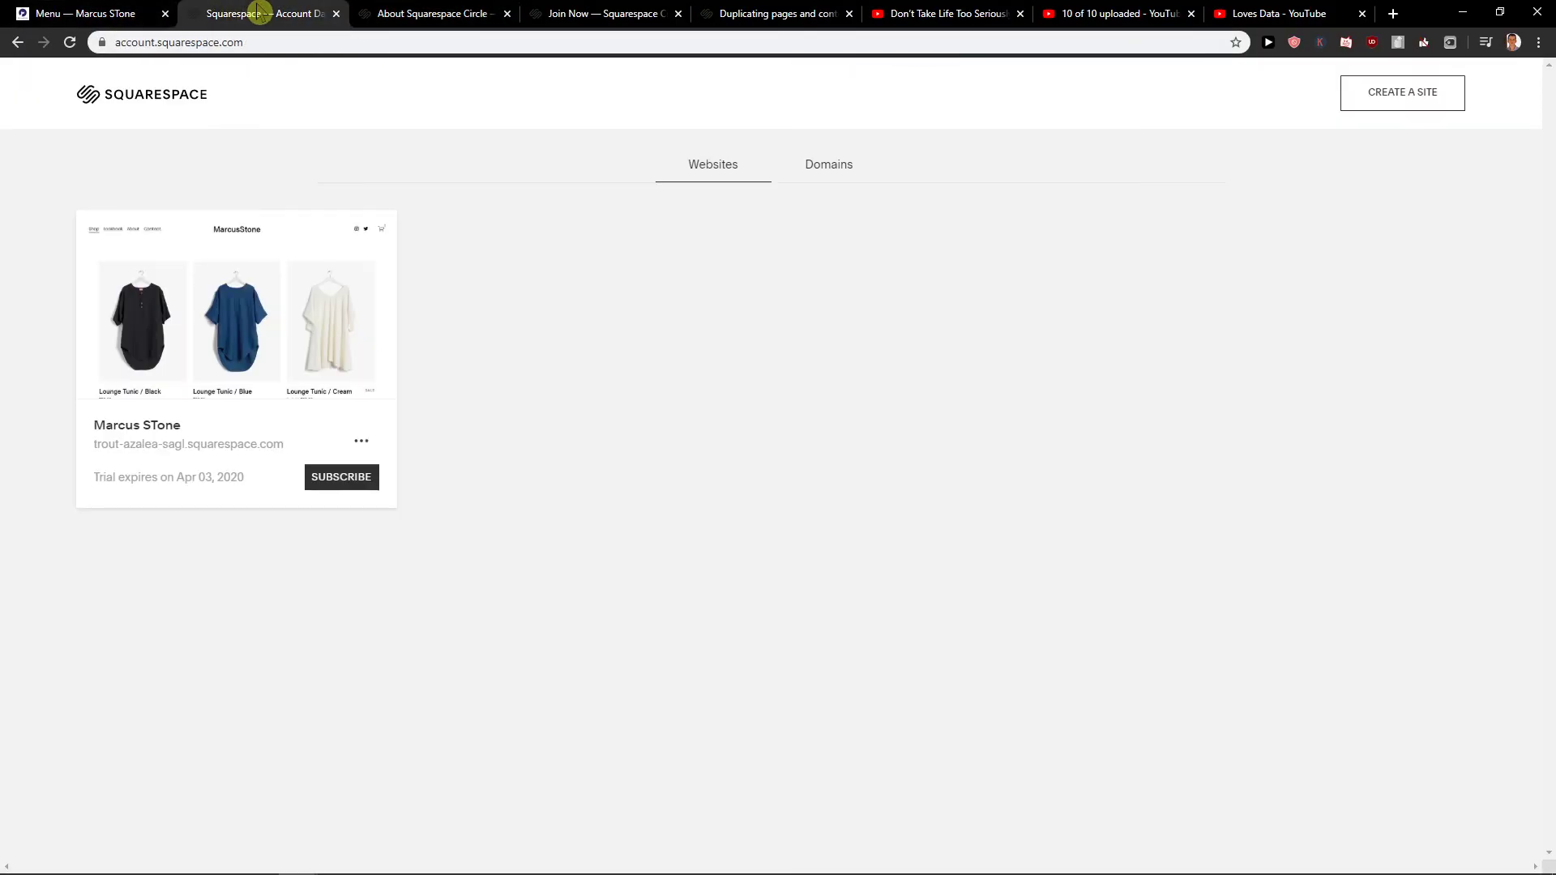